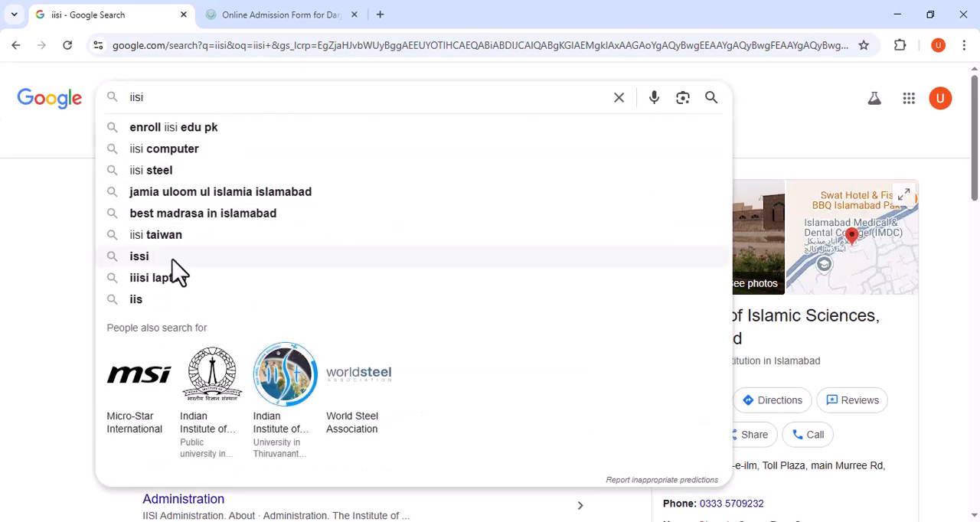
# Open the Institute of Islamic Sciences website from the search and go to its admissions site.
pyautogui.click(21, 225)
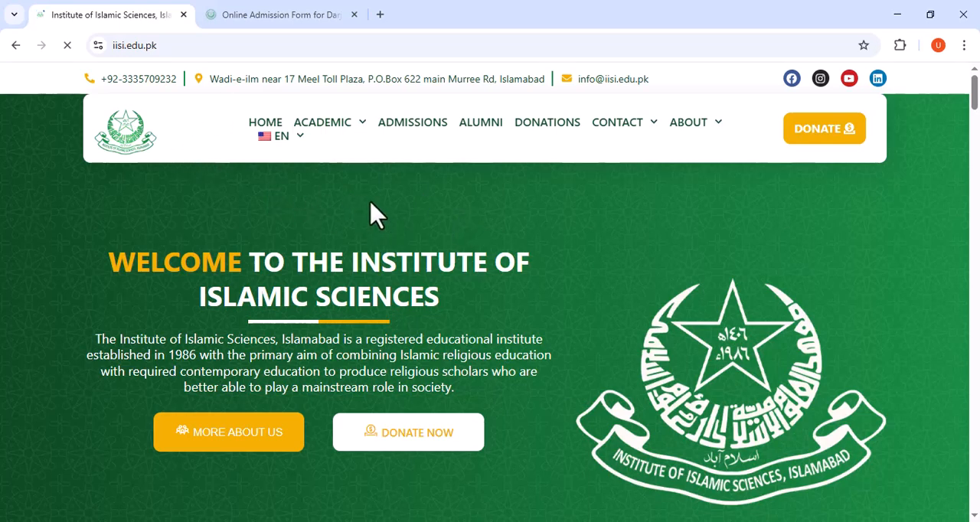
pyautogui.click(408, 127)
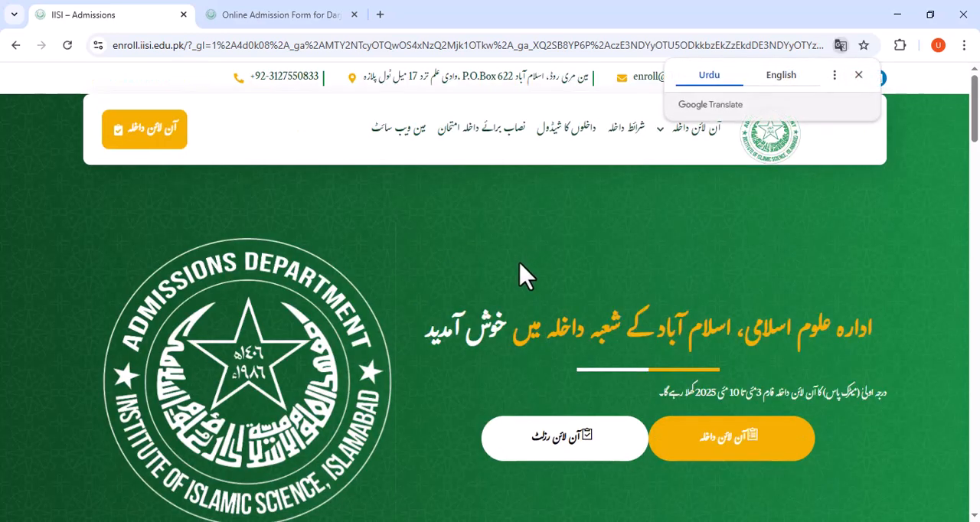
pyautogui.scroll(-2, 521, 272)
pyautogui.scroll(-5, 526, 230)
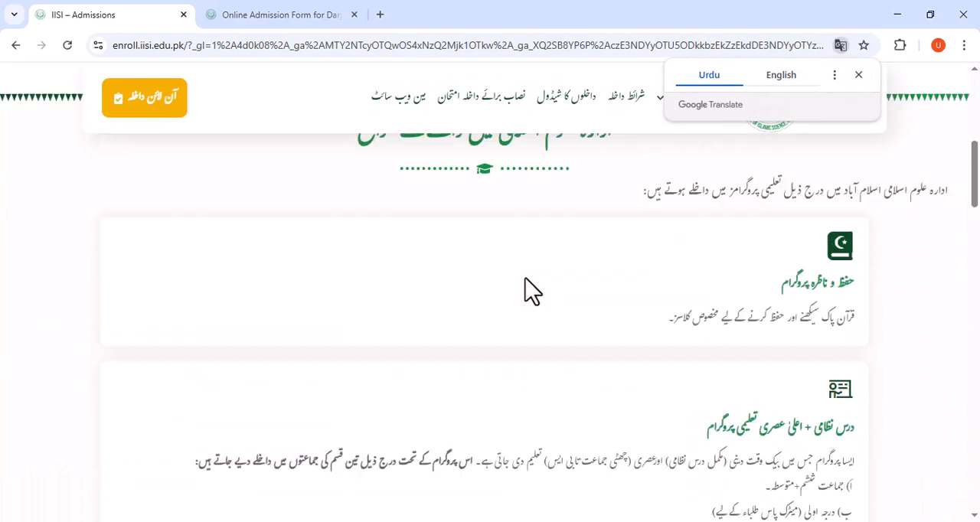
pyautogui.scroll(6, 530, 290)
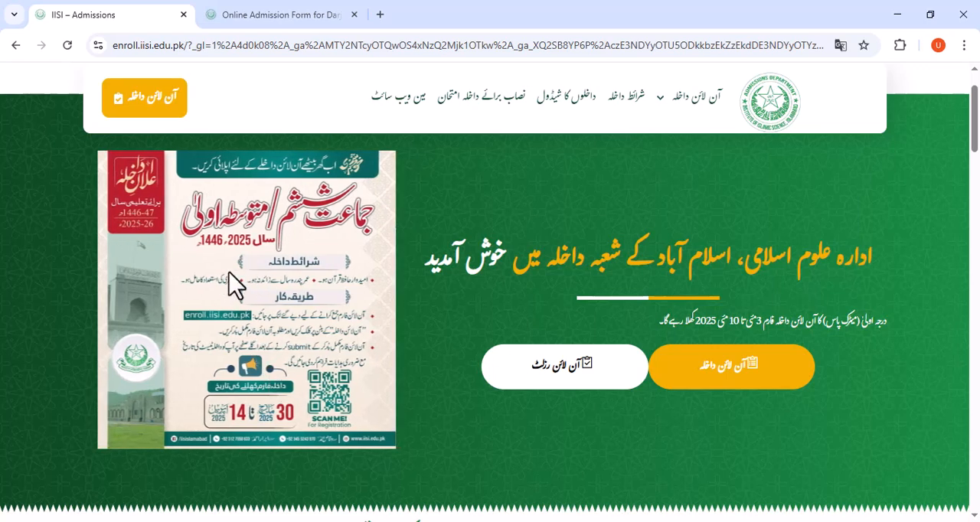
# Go to the online admissions page and open the application form for درجہ اولیٰ (میٹرک پاس).
pyautogui.click(751, 375)
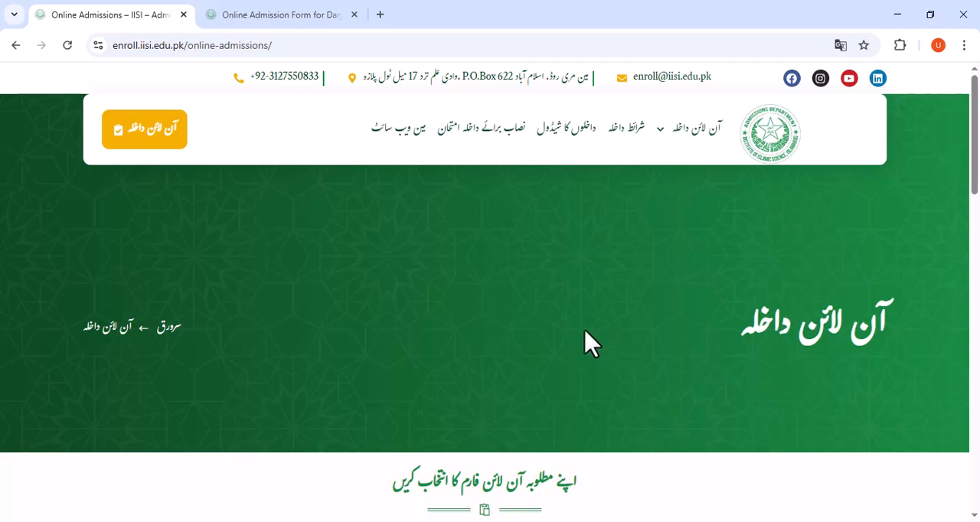
pyautogui.scroll(-4, 582, 339)
pyautogui.scroll(-3, 772, 413)
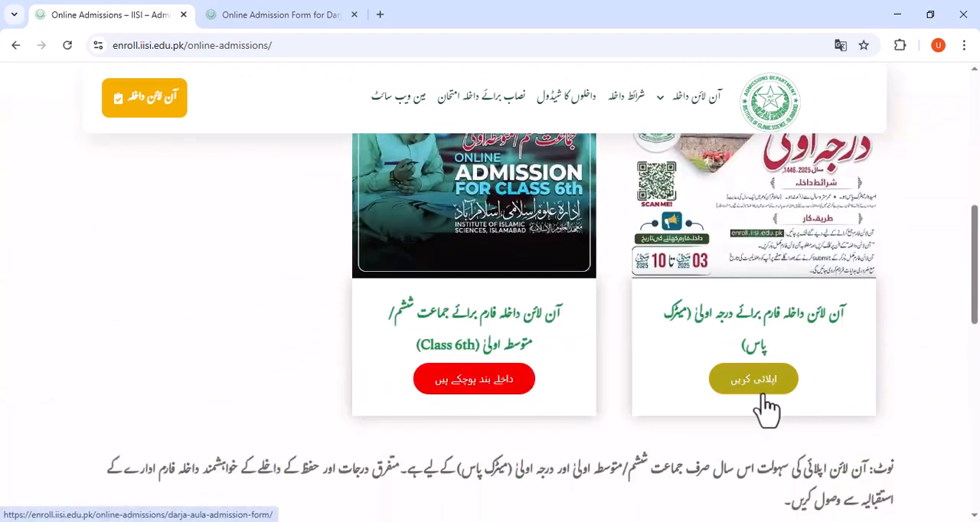
pyautogui.click(758, 389)
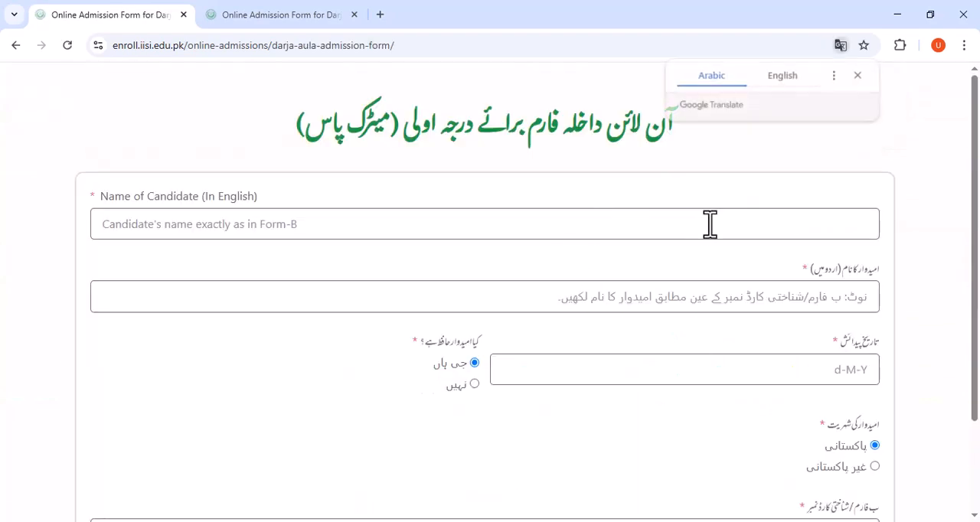
# Enter the candidate's name in English and in Urdu, switching the keyboard language for the Urdu field.
pyautogui.click(429, 223)
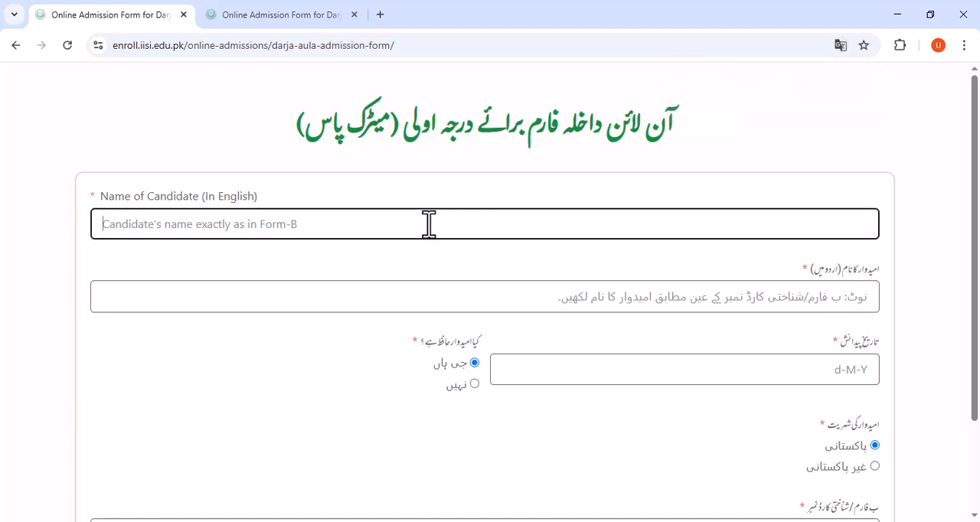
pyautogui.write('ah')
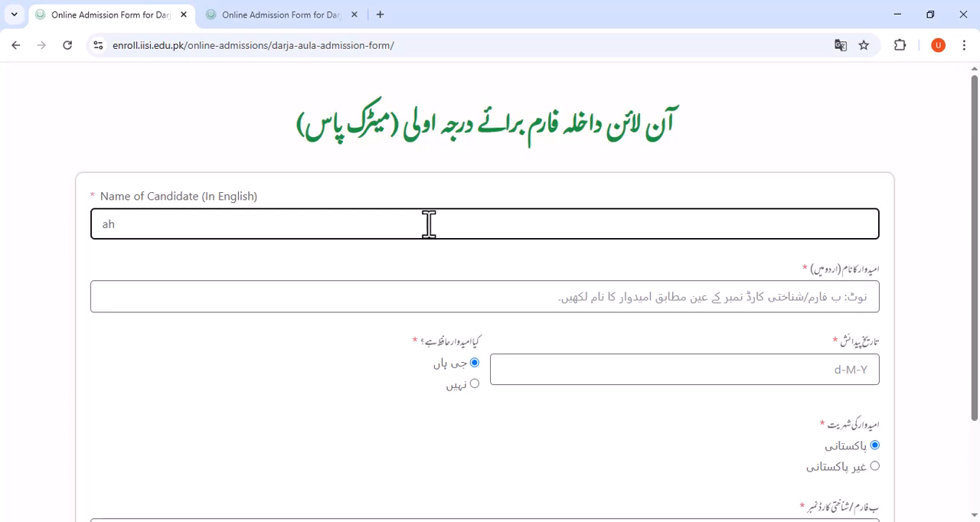
pyautogui.write('mad')
pyautogui.click(385, 298)
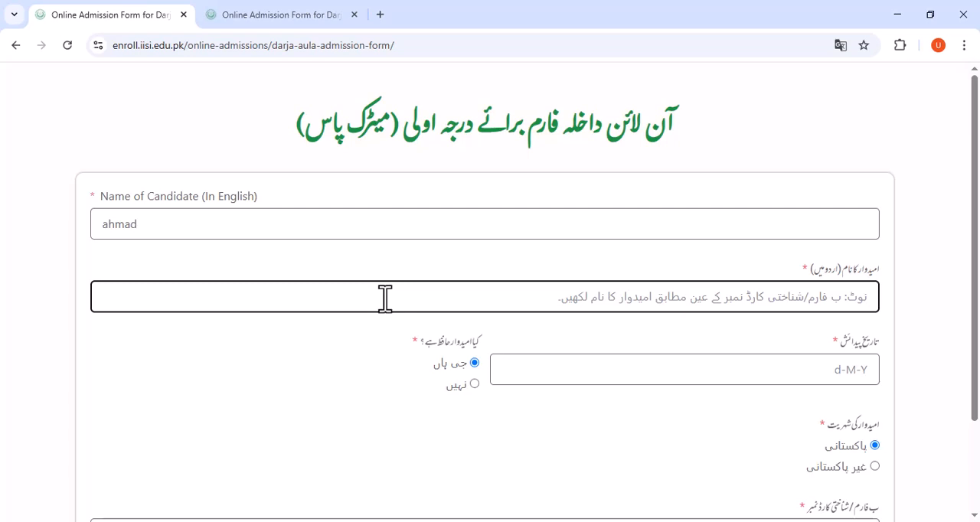
pyautogui.press('super+space')
pyautogui.write('ا')
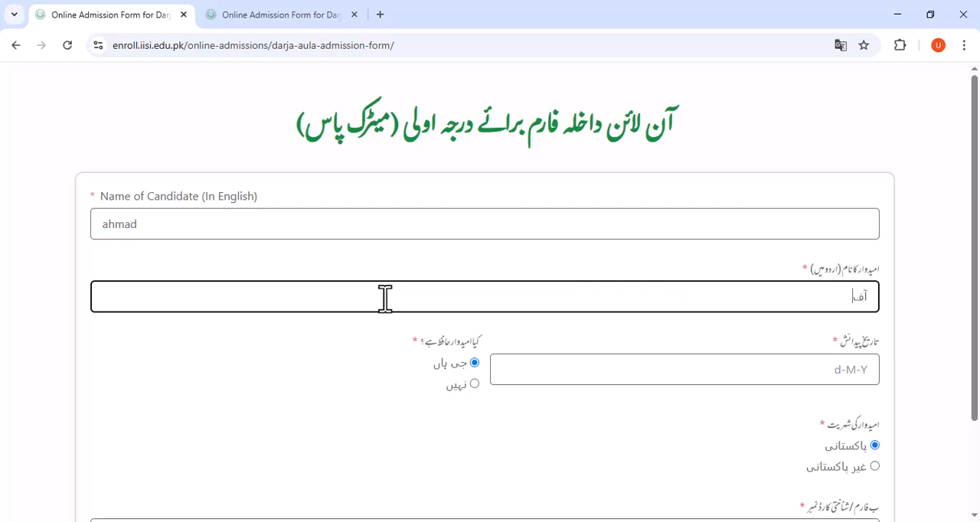
pyautogui.write('حمد')
# Set the candidate's date of birth by choosing the birth year and day in the calendar.
pyautogui.click(651, 382)
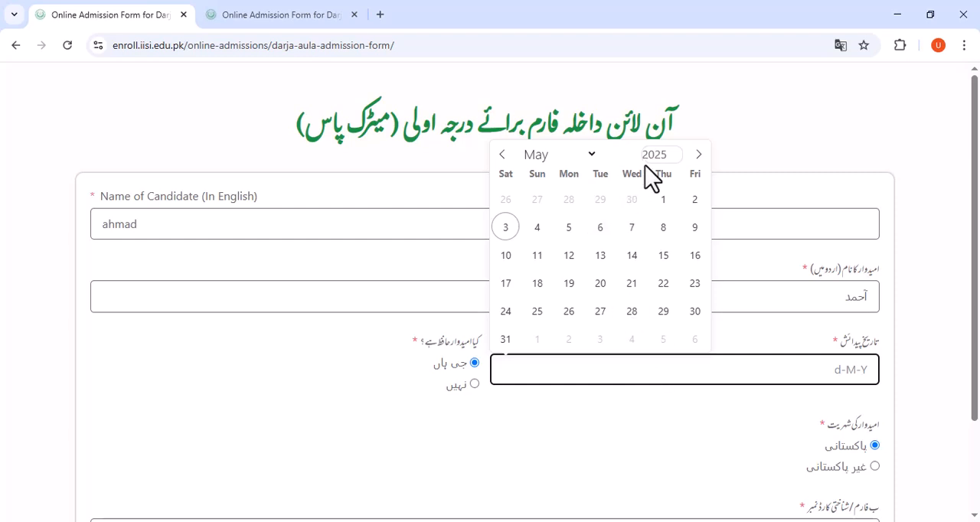
pyautogui.click(678, 159)
pyautogui.click(678, 158)
pyautogui.click(678, 158)
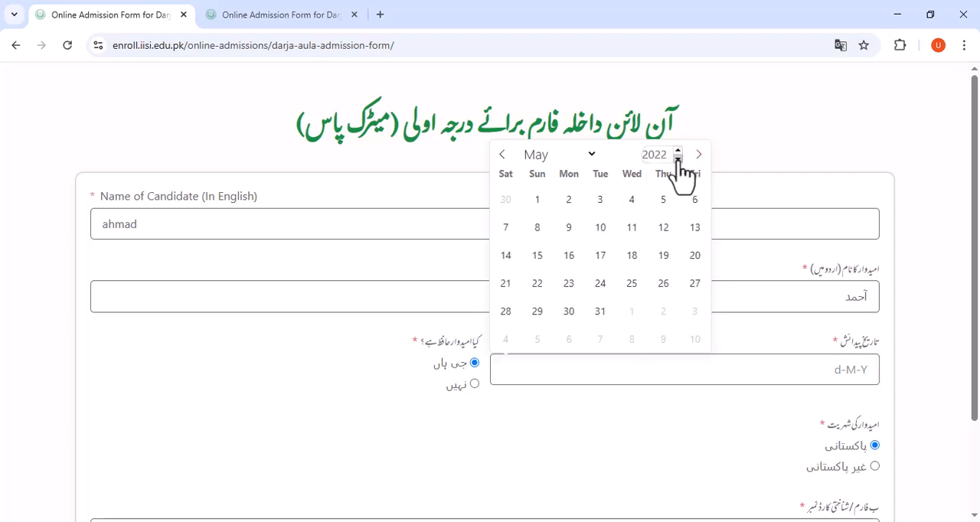
pyautogui.tripleClick(678, 158)
pyautogui.click(677, 159)
pyautogui.tripleClick(678, 158)
pyautogui.doubleClick(677, 159)
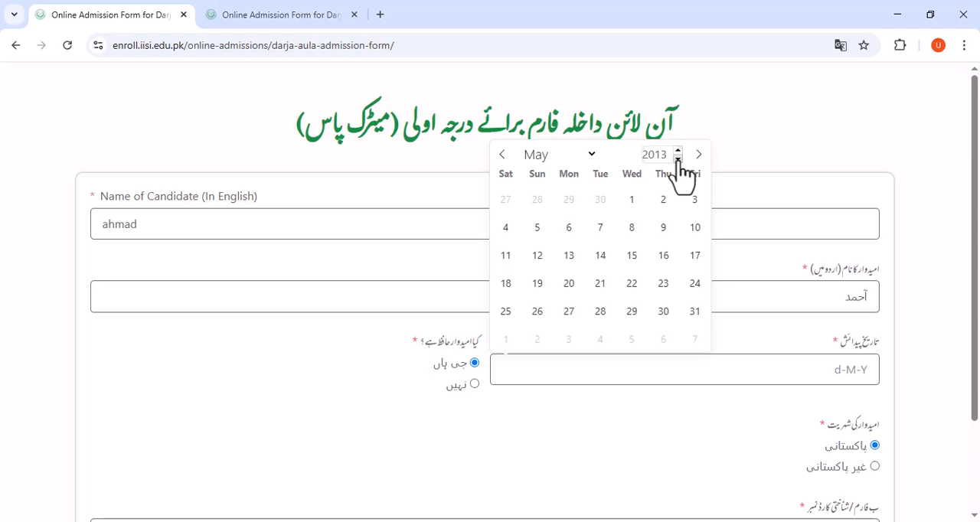
pyautogui.click(677, 159)
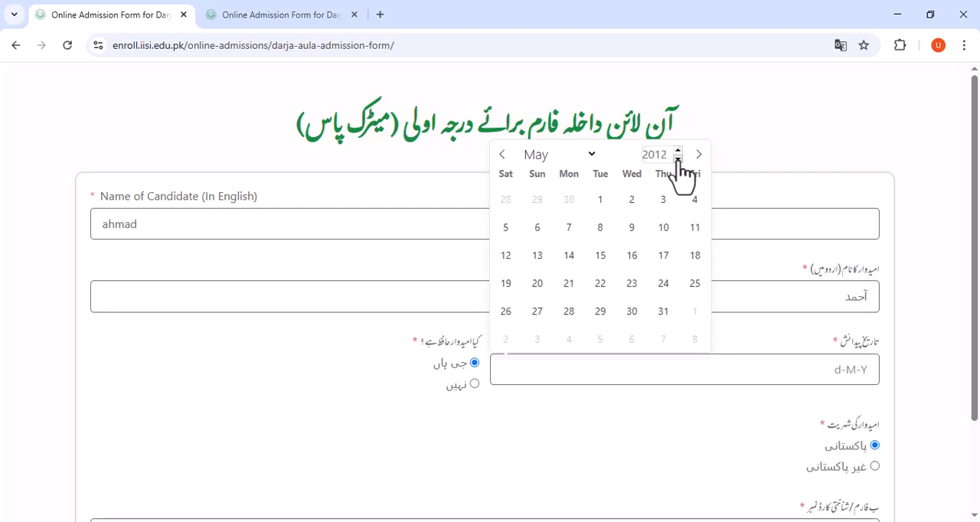
pyautogui.click(678, 158)
pyautogui.click(678, 159)
pyautogui.doubleClick(678, 159)
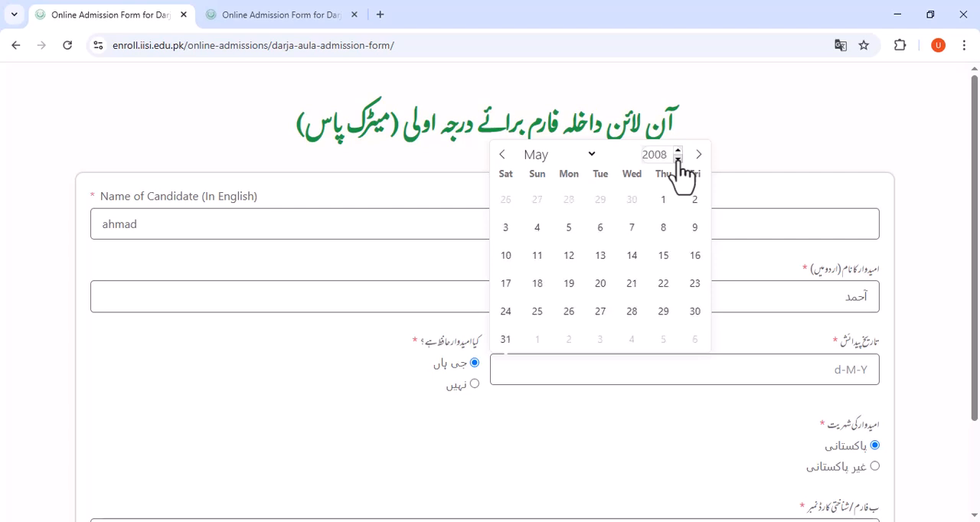
pyautogui.click(678, 159)
pyautogui.doubleClick(678, 159)
pyautogui.doubleClick(677, 159)
pyautogui.click(632, 314)
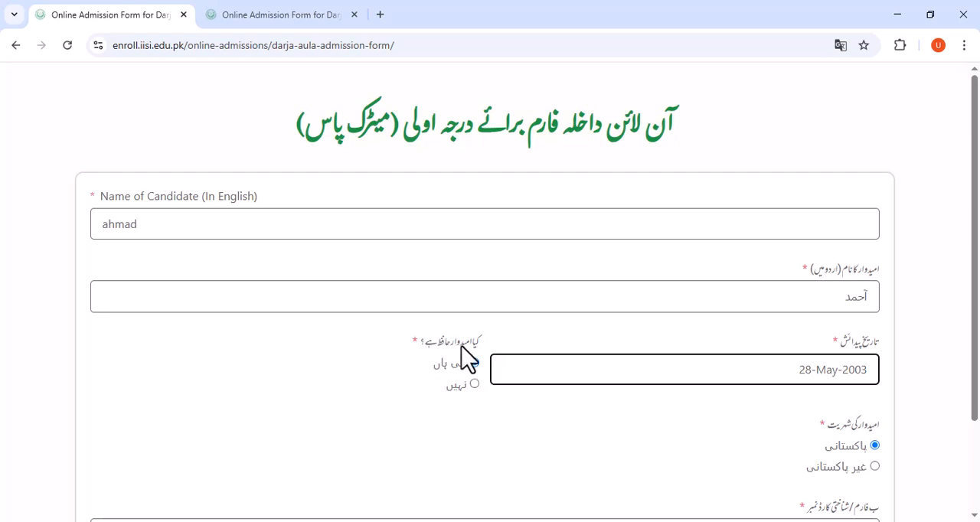
# Enter the candidate's Form-B / identity card number and continue to the next part of the form.
pyautogui.scroll(-2, 482, 362)
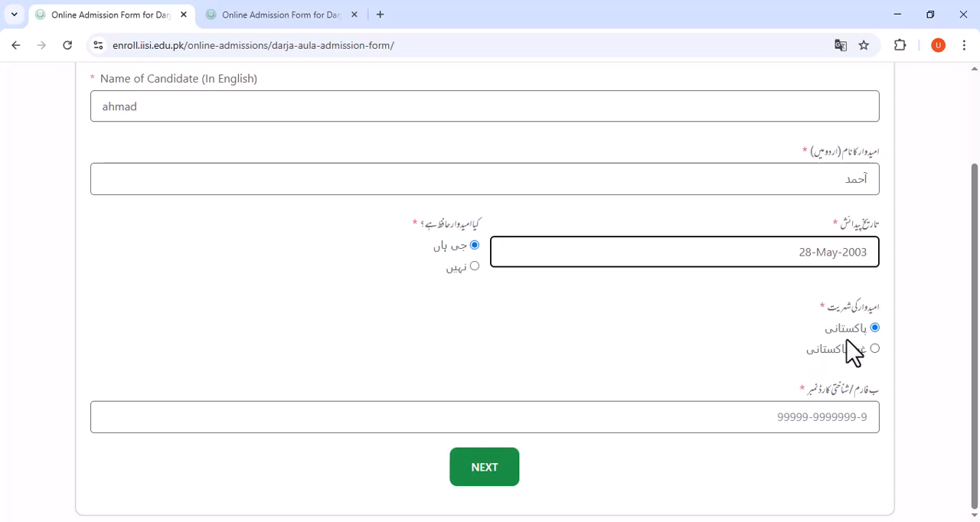
pyautogui.click(790, 414)
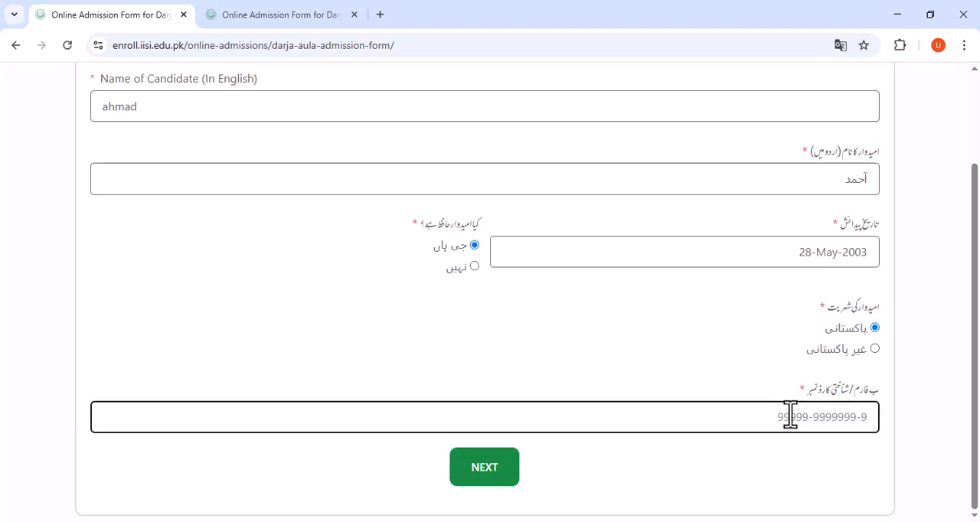
pyautogui.write('000')
pyautogui.press('BackSpace')
pyautogui.write('0000000000-0')
pyautogui.click(529, 466)
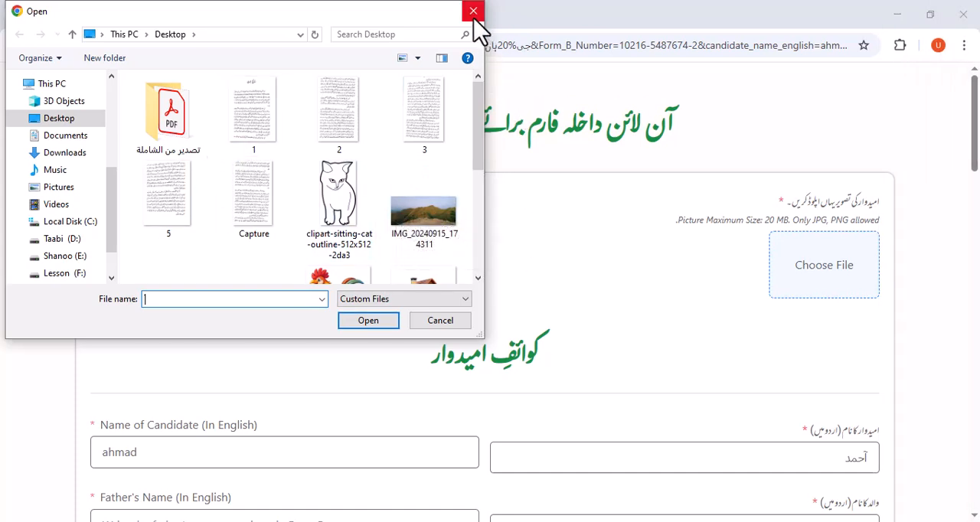
# Upload the image file named 1 from the Desktop as the candidate's picture.
pyautogui.doubleClick(258, 131)
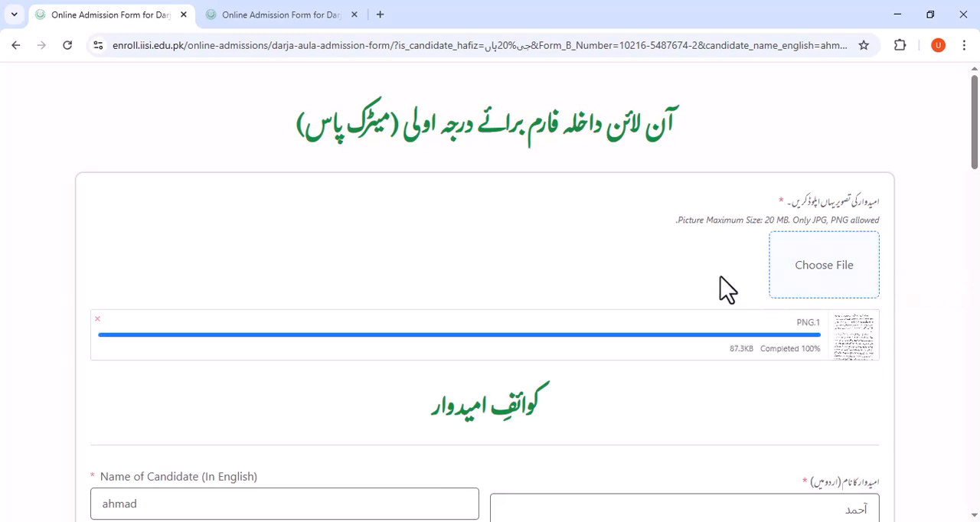
pyautogui.scroll(-2, 724, 290)
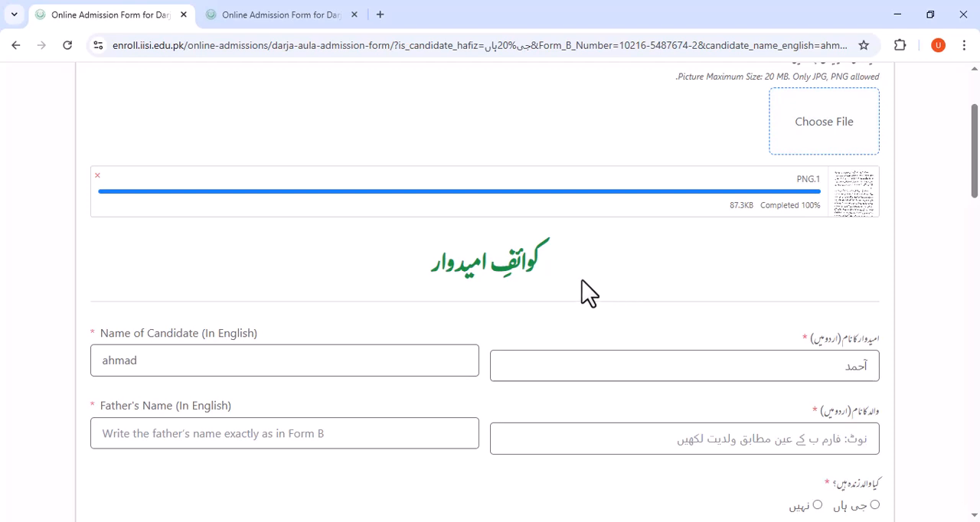
pyautogui.scroll(-2, 494, 276)
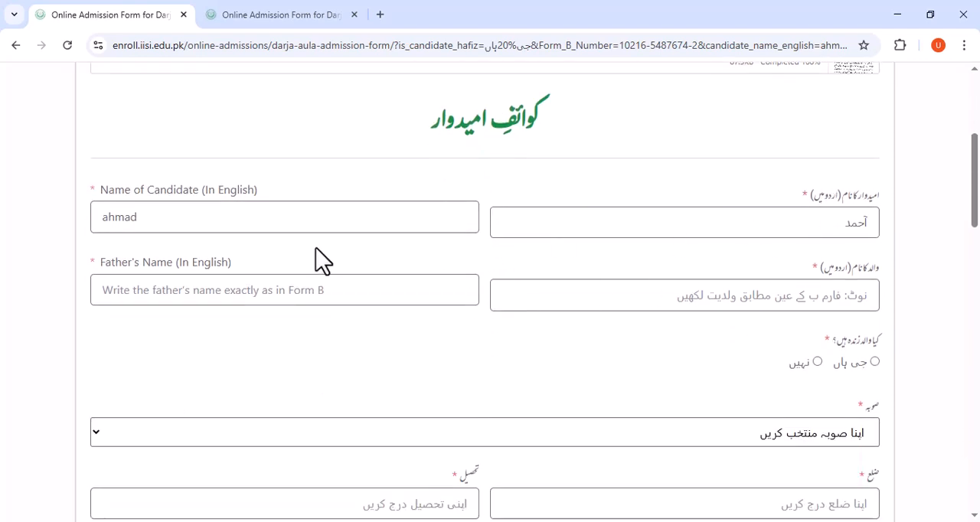
# Enter the father's name in Urdu and in English, switching the keyboard language for the English field.
pyautogui.click(291, 213)
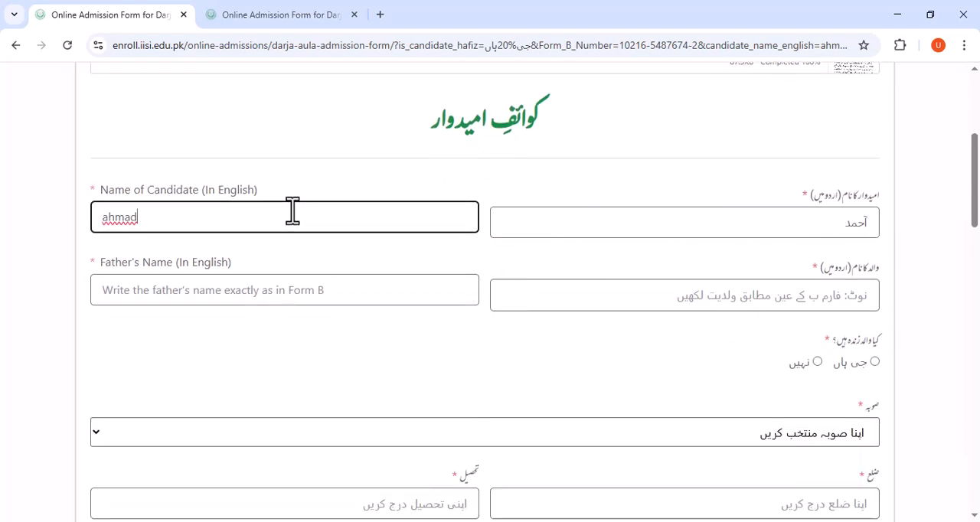
pyautogui.click(559, 214)
pyautogui.scroll(-1, 571, 286)
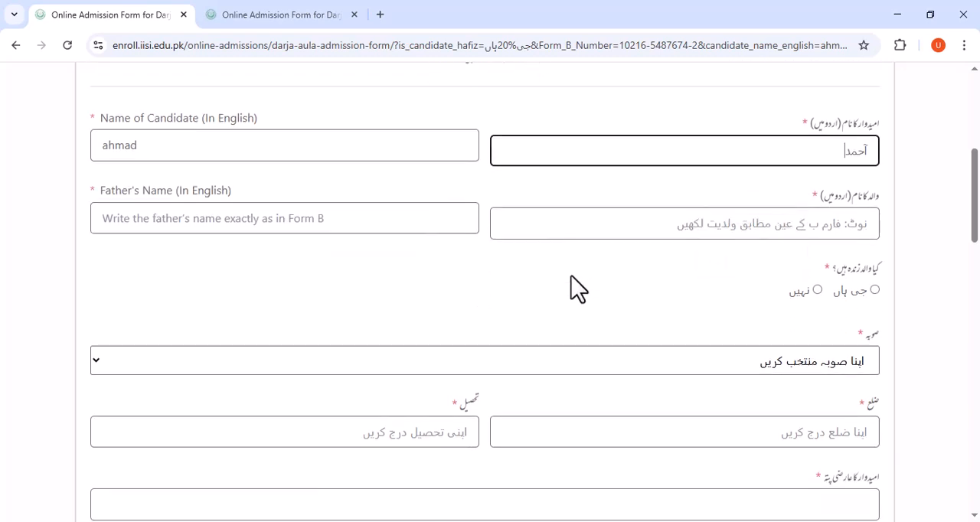
pyautogui.click(847, 224)
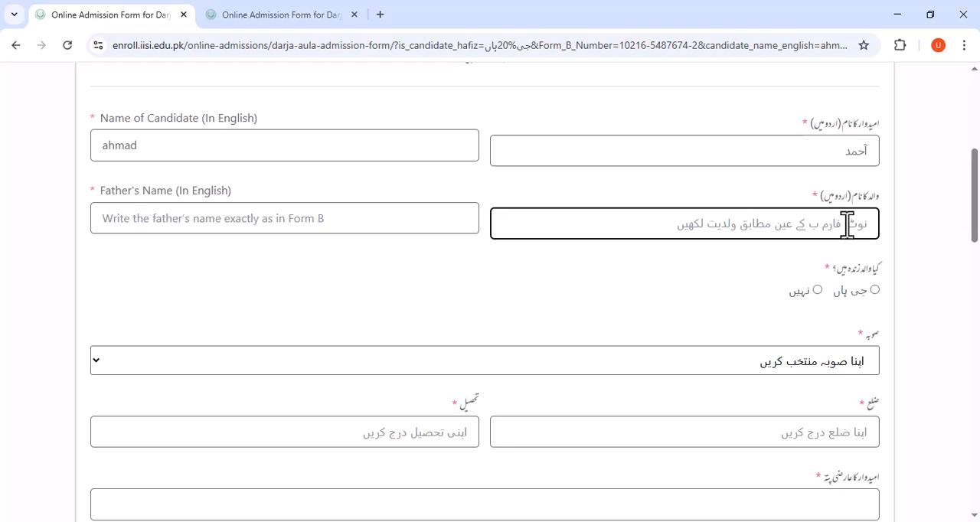
pyautogui.write('ن')
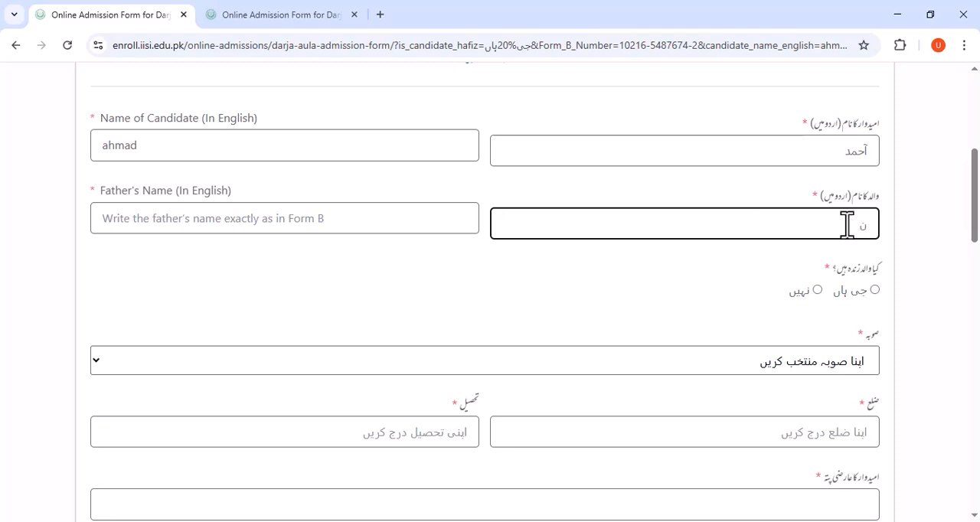
pyautogui.press('BackSpace')
pyautogui.write('صا')
pyautogui.press('BackSpace')
pyautogui.write('ر')
pyautogui.click(348, 219)
pyautogui.press('super+space')
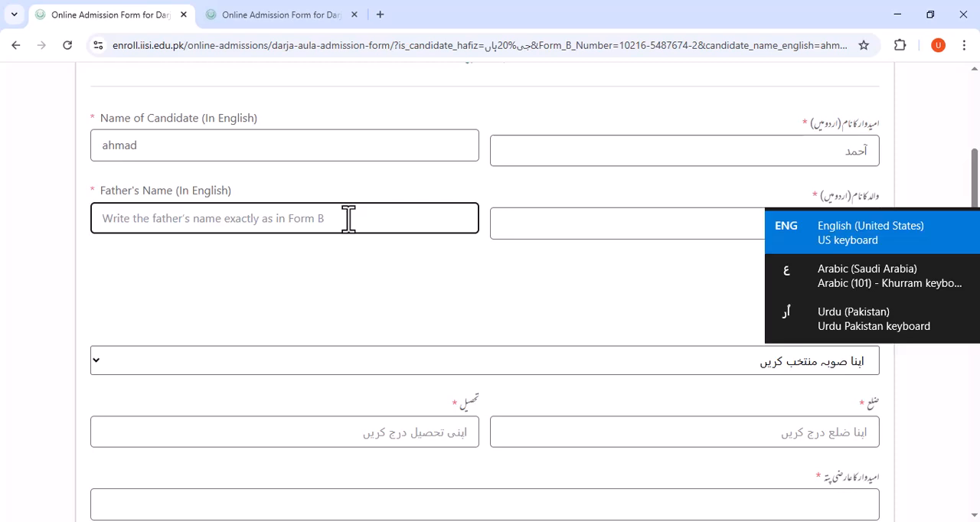
pyautogui.write('Sabir')
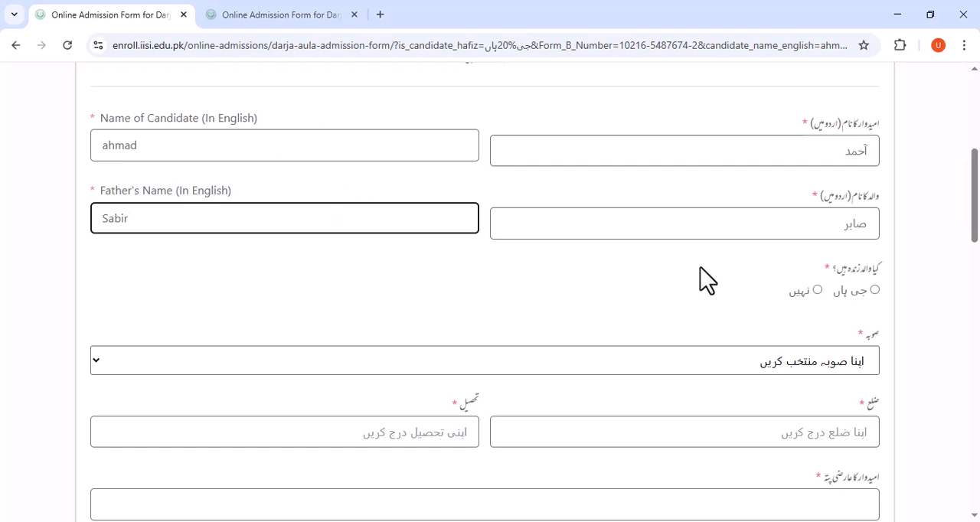
# Answer جی ہاں to whether the father is alive and set the province to بلوچستان.
pyautogui.scroll(-1, 742, 261)
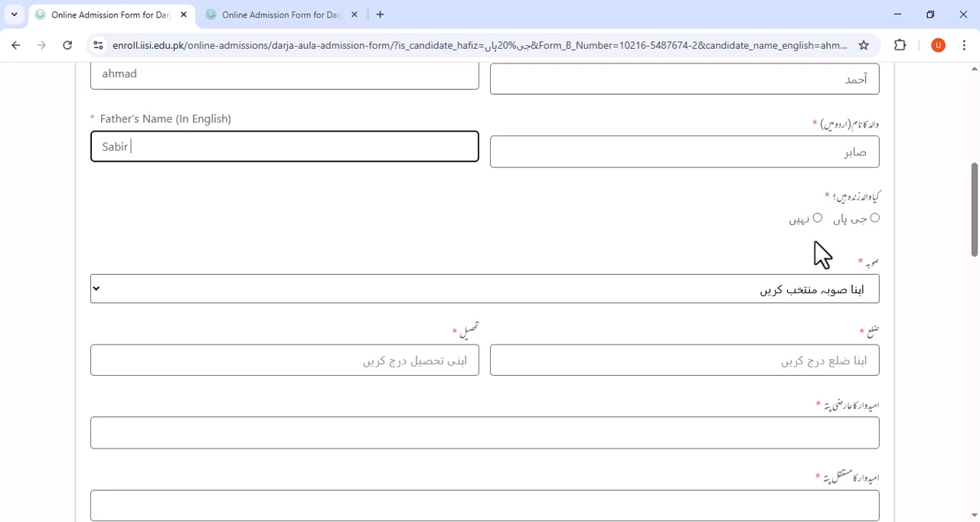
pyautogui.click(875, 218)
pyautogui.click(874, 218)
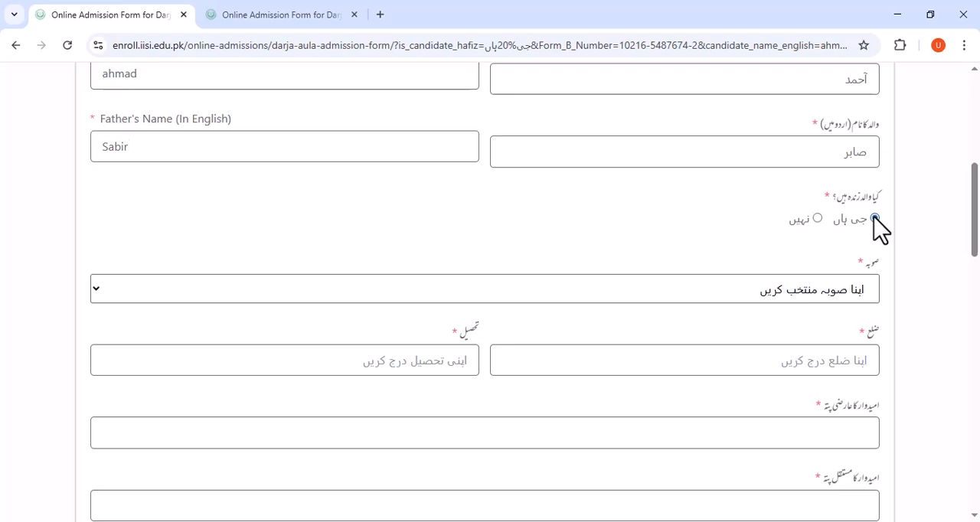
pyautogui.scroll(-1, 700, 291)
pyautogui.click(828, 218)
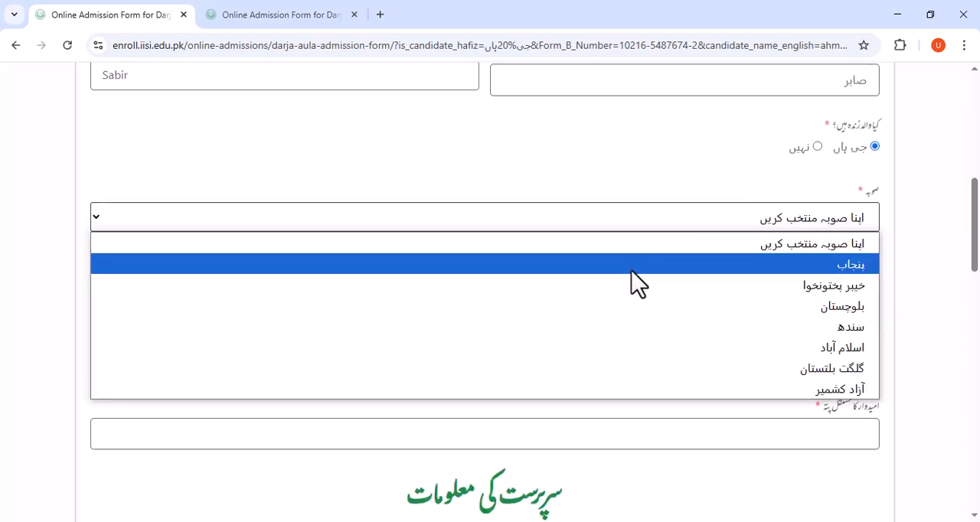
pyautogui.click(707, 309)
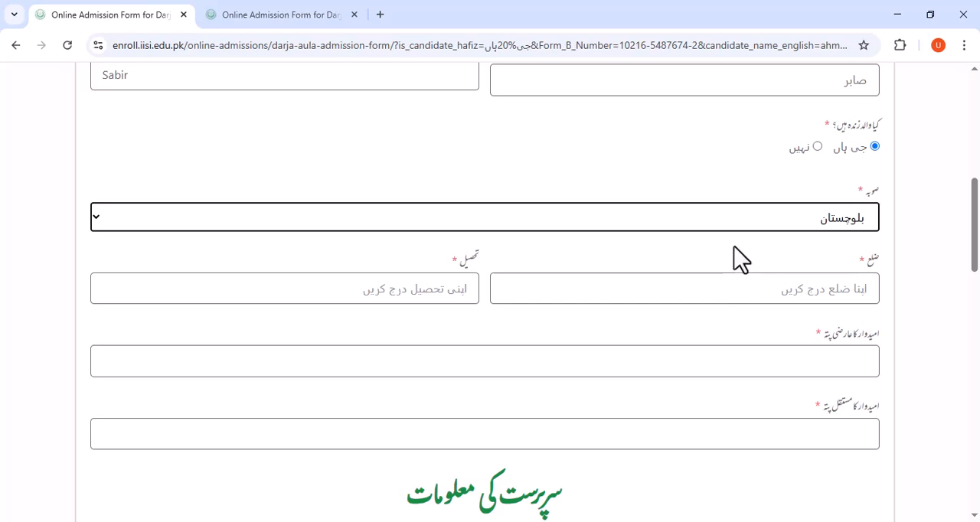
# Change the candidate's province to پنجاب.
pyautogui.scroll(-1, 733, 259)
pyautogui.click(747, 217)
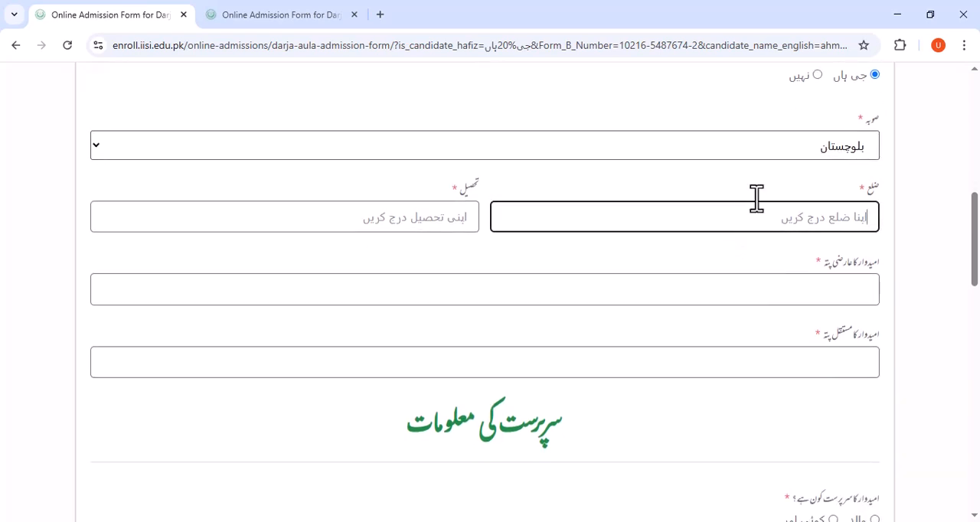
pyautogui.click(766, 152)
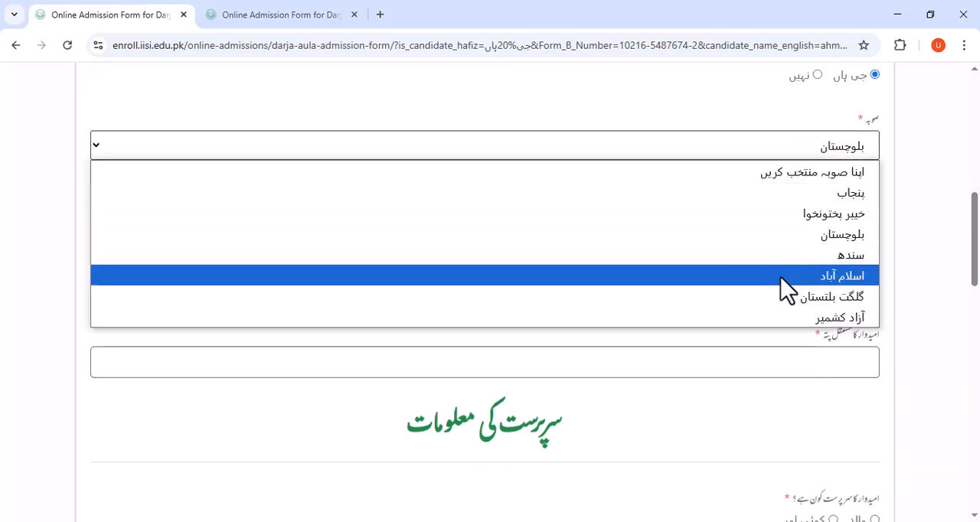
pyautogui.click(784, 195)
# Switch the keyboard language to Urdu and enter راولپنڈی as the district and کہوٹہ as the tehsil.
pyautogui.click(796, 217)
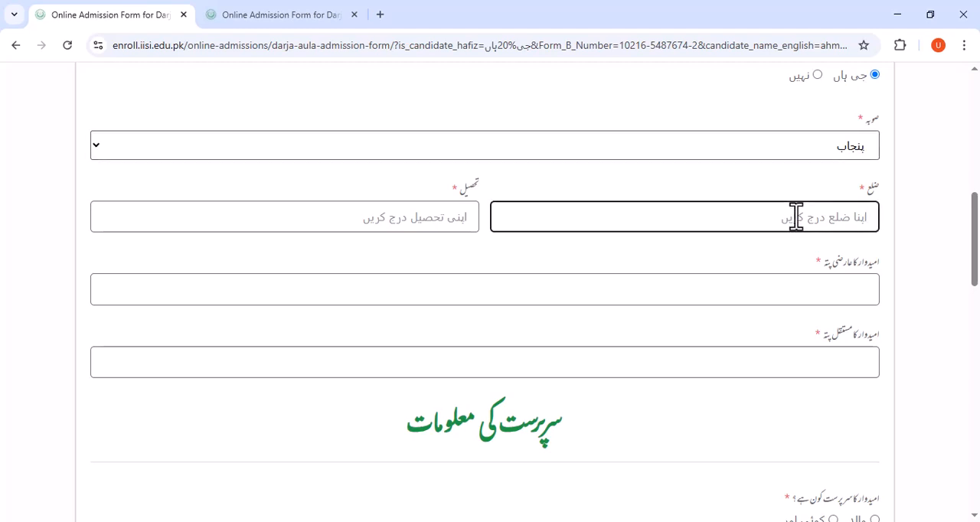
pyautogui.write('a')
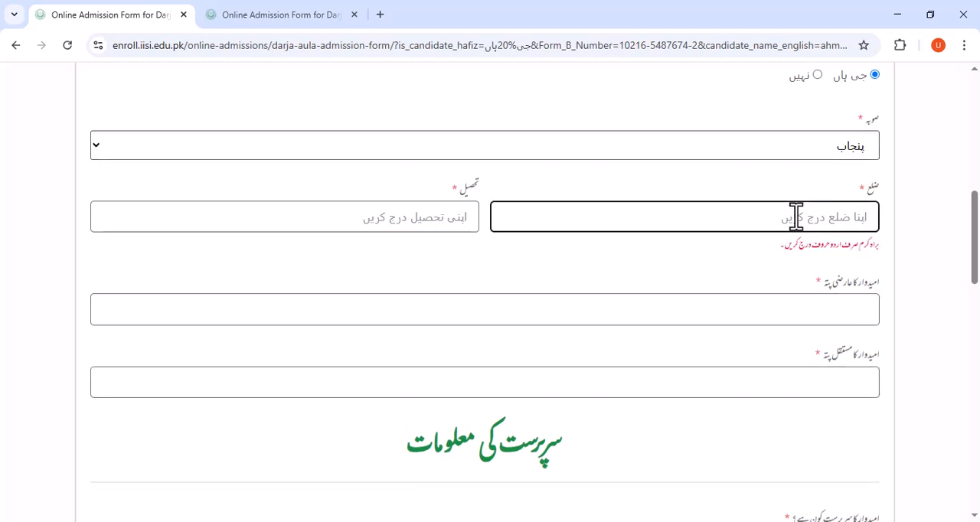
pyautogui.press('super+space')
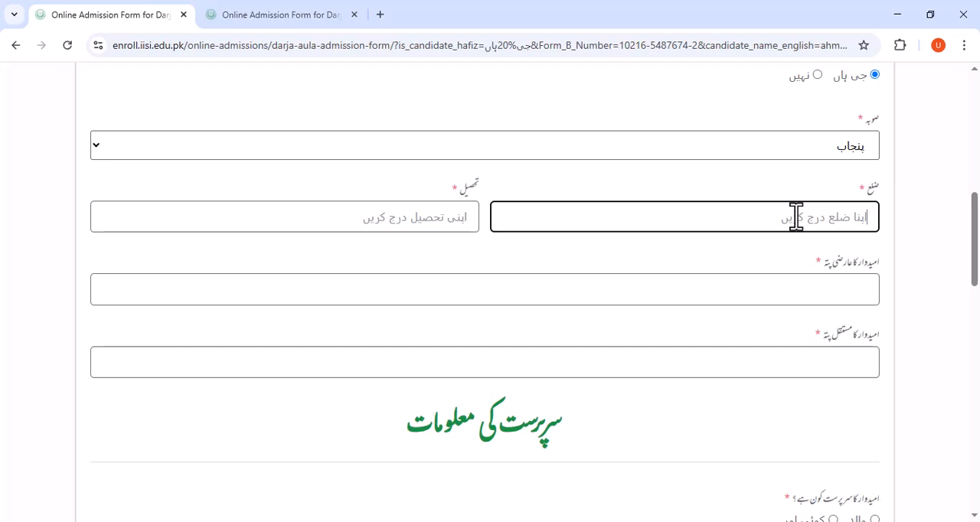
pyautogui.write('اولپنڈی')
pyautogui.click(437, 217)
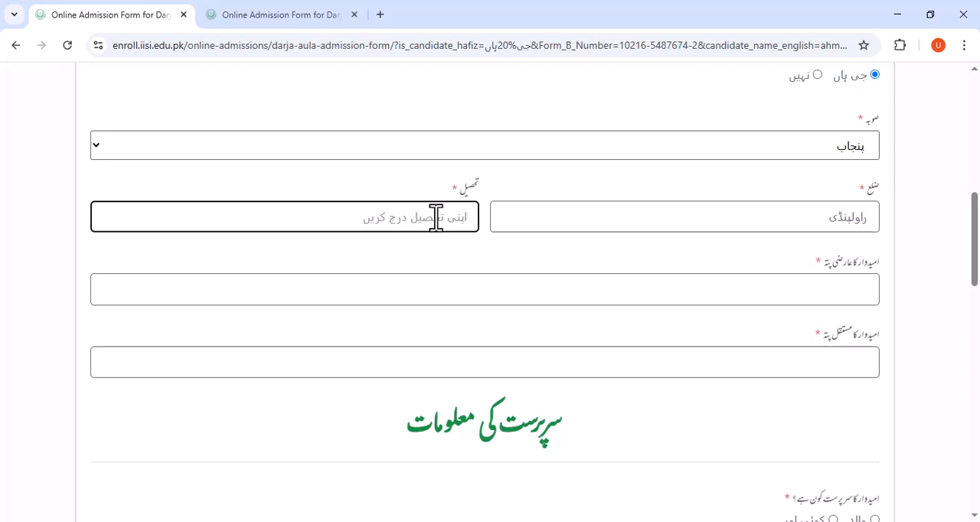
pyautogui.write('کہوٹہ')
# Enter the candidate's temporary address and permanent address in Urdu.
pyautogui.scroll(-2, 687, 161)
pyautogui.click(699, 142)
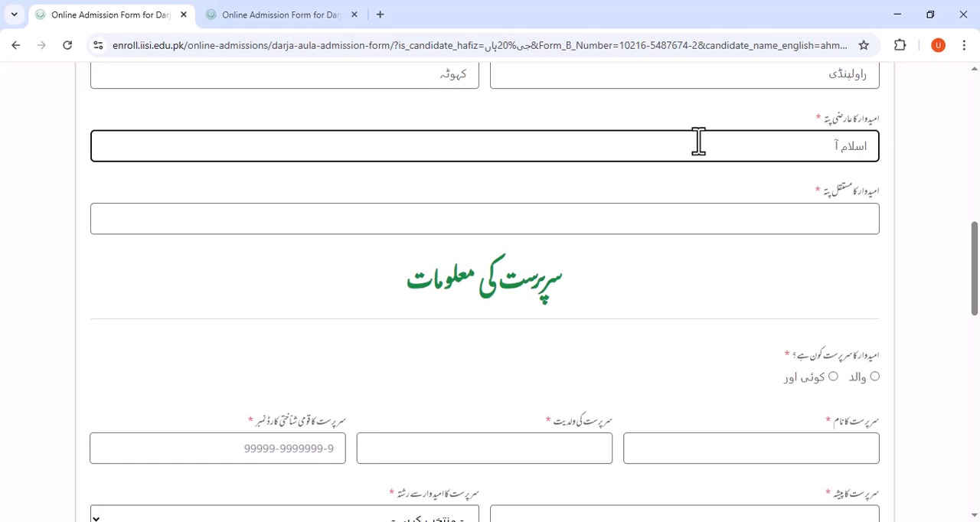
pyautogui.click(707, 221)
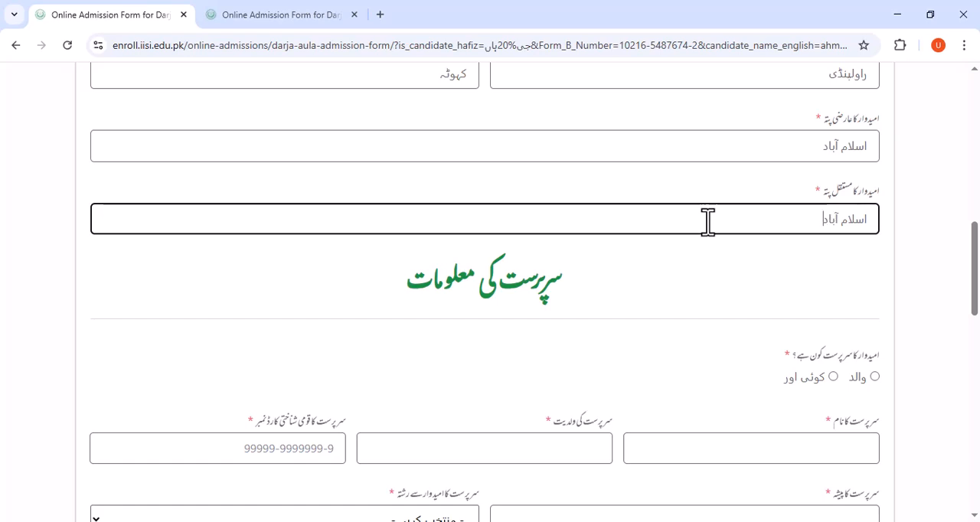
pyautogui.scroll(-3, 641, 215)
pyautogui.scroll(2, 554, 208)
pyautogui.scroll(-1, 555, 212)
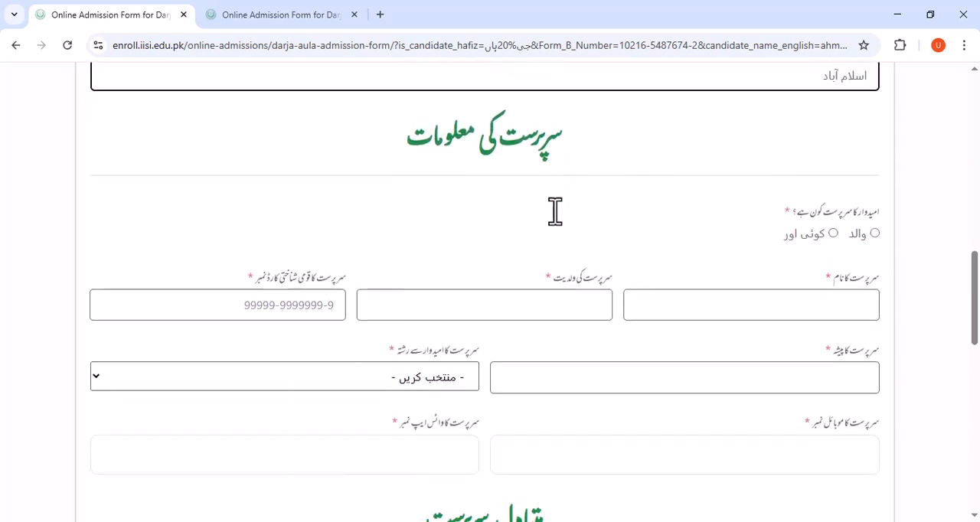
# Choose والد as the candidate's guardian and enter the guardian's name and the guardian's father's name in Urdu.
pyautogui.scroll(-1, 498, 221)
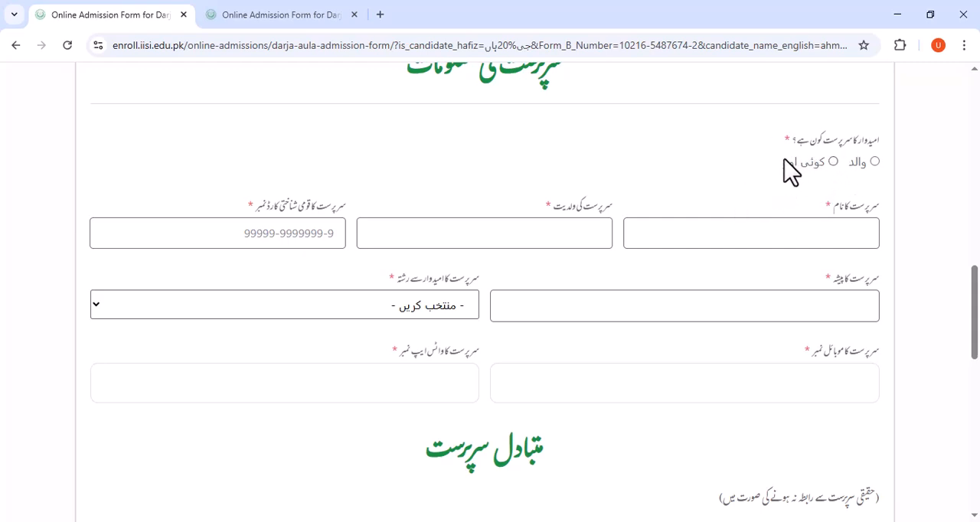
pyautogui.click(874, 162)
pyautogui.click(793, 231)
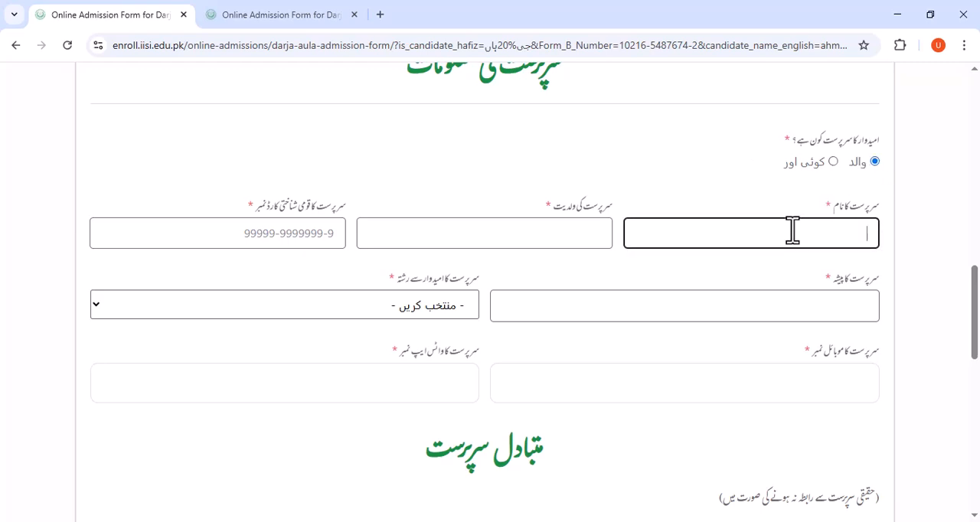
pyautogui.write('صابر')
pyautogui.click(580, 235)
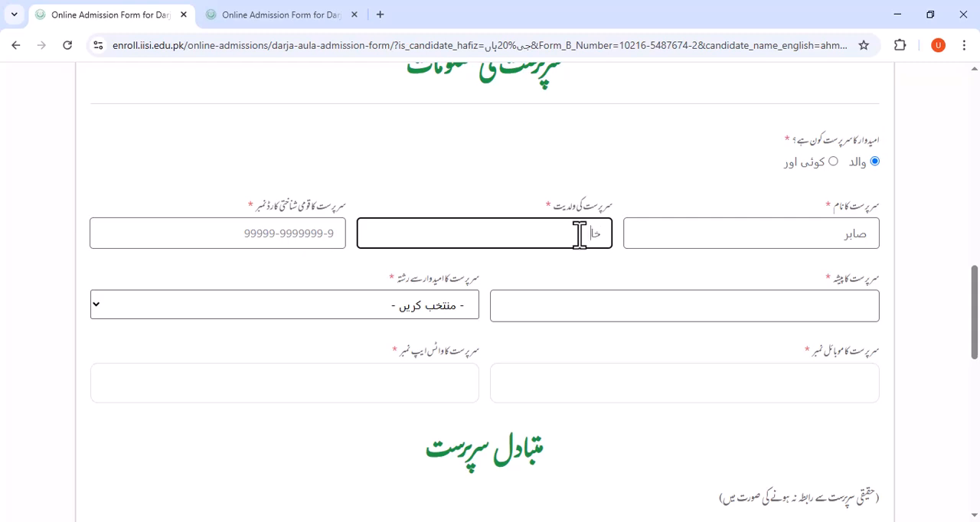
# Enter the guardian's national identity card number.
pyautogui.click(263, 240)
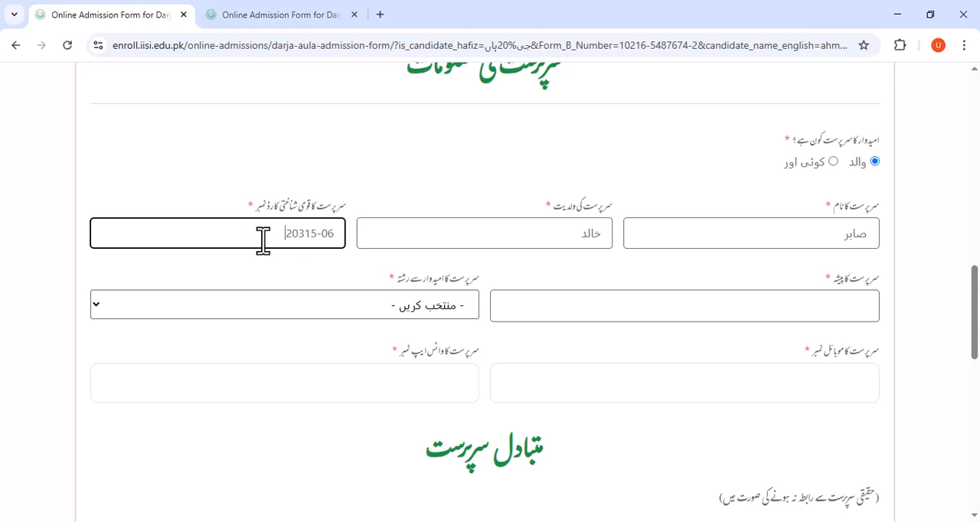
# Enter ملازم as the guardian's occupation and set the guardian's relationship to the candidate to والد.
pyautogui.scroll(-2, 720, 248)
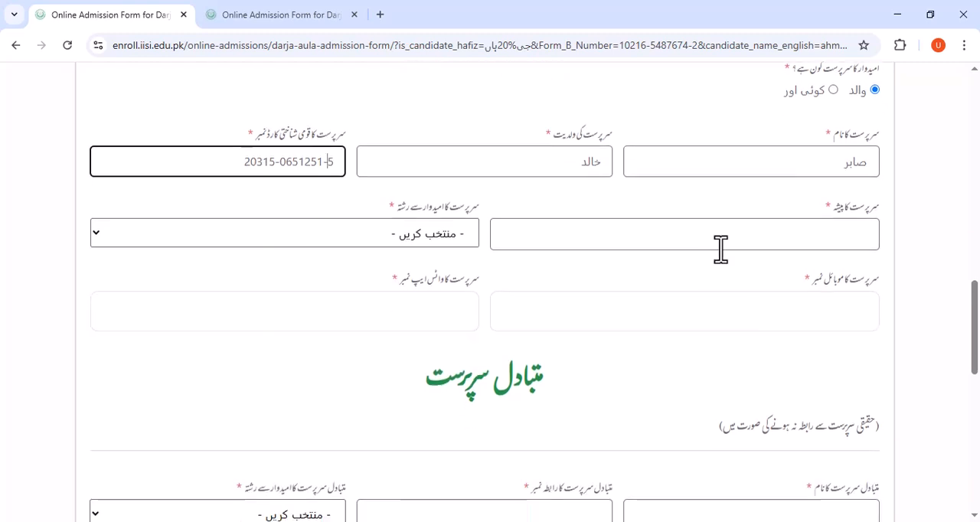
pyautogui.click(792, 238)
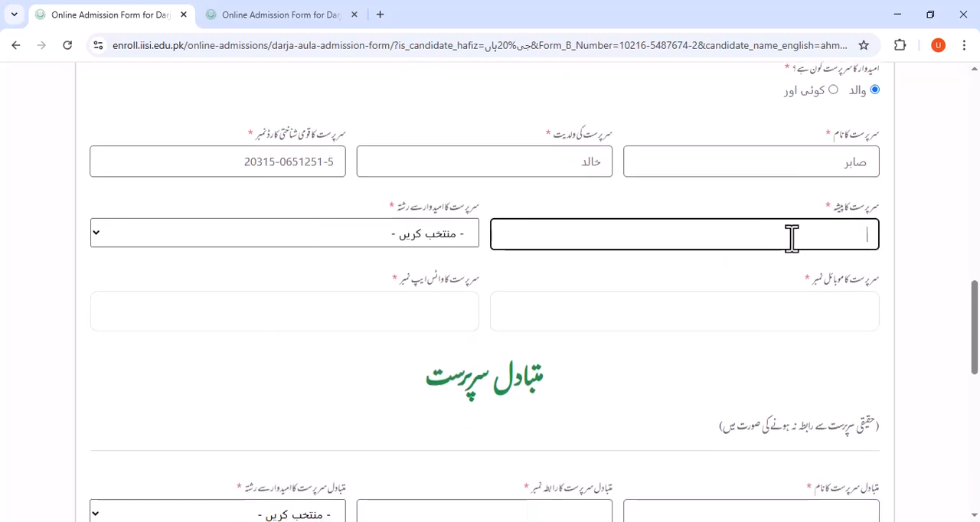
pyautogui.write('ملازم')
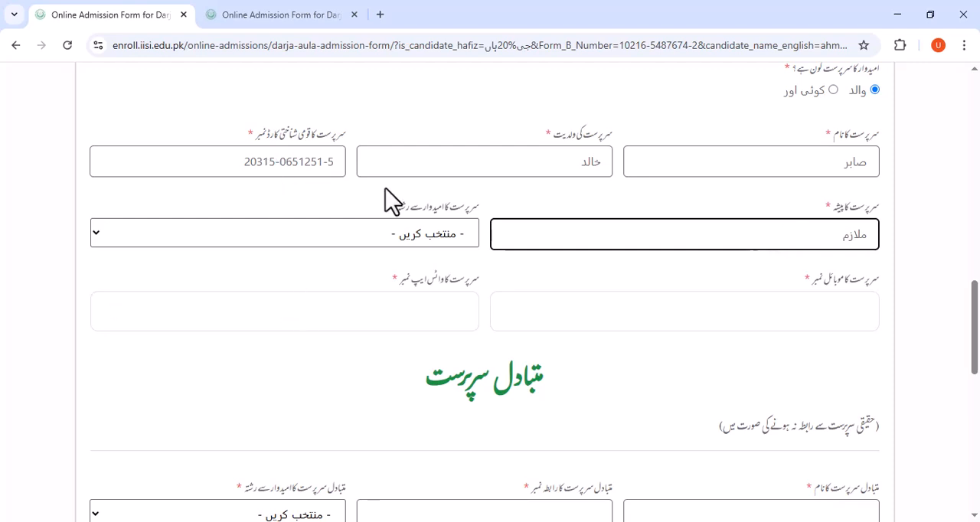
pyautogui.click(414, 237)
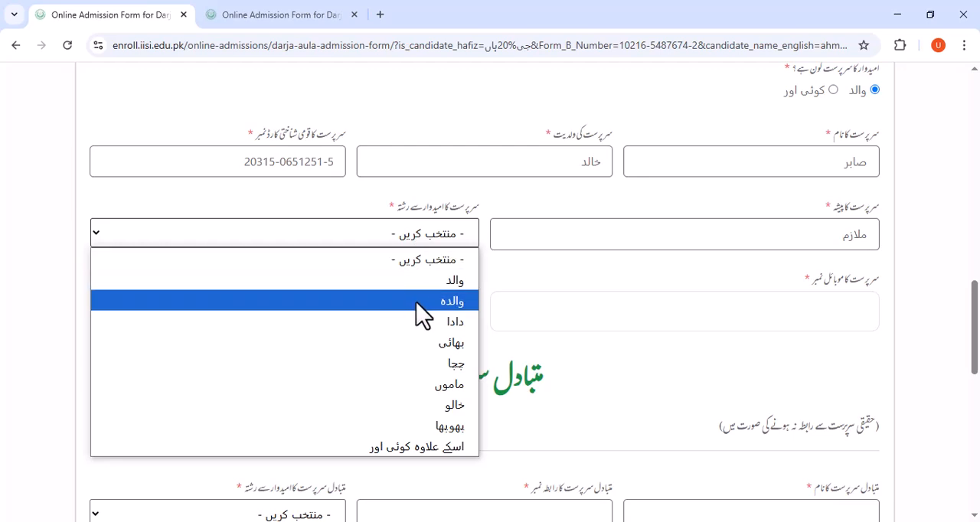
pyautogui.click(420, 310)
pyautogui.click(429, 239)
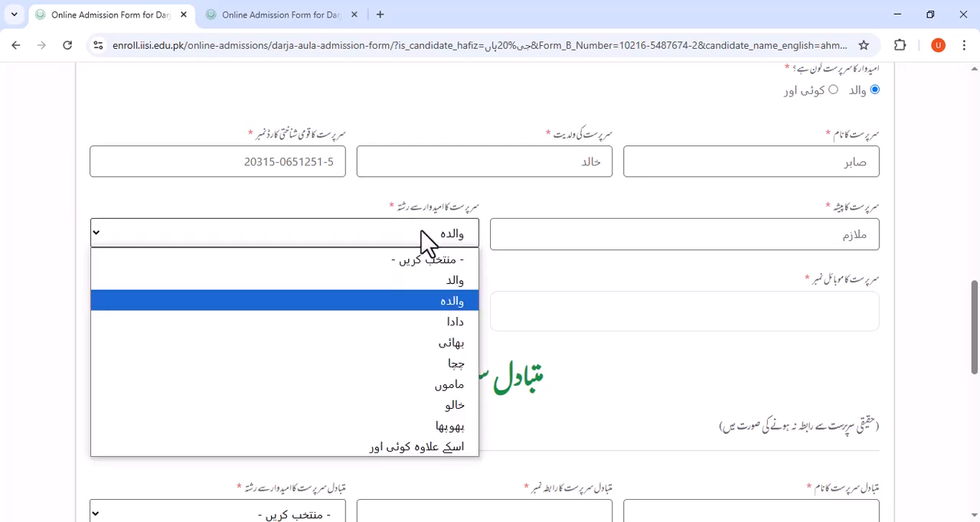
pyautogui.click(432, 280)
# Enter the guardian's mobile number.
pyautogui.scroll(-1, 460, 291)
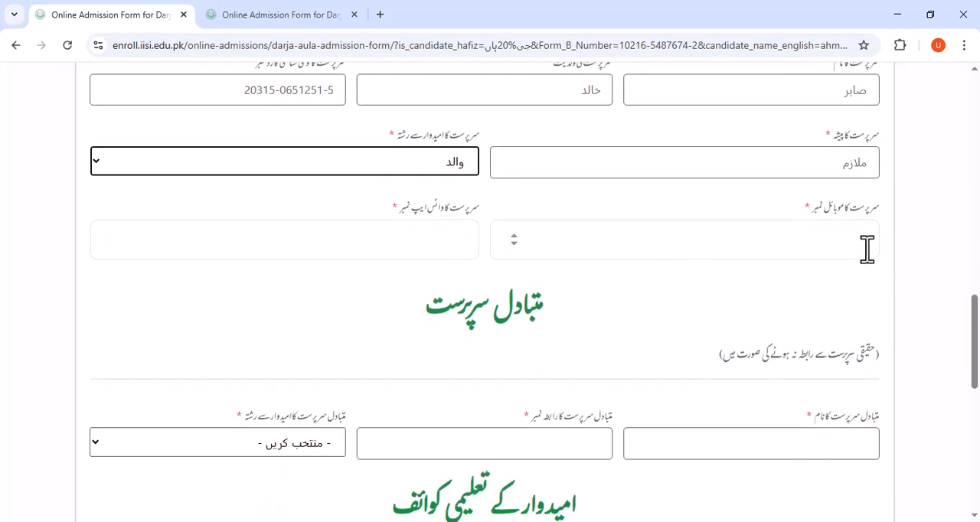
pyautogui.click(861, 243)
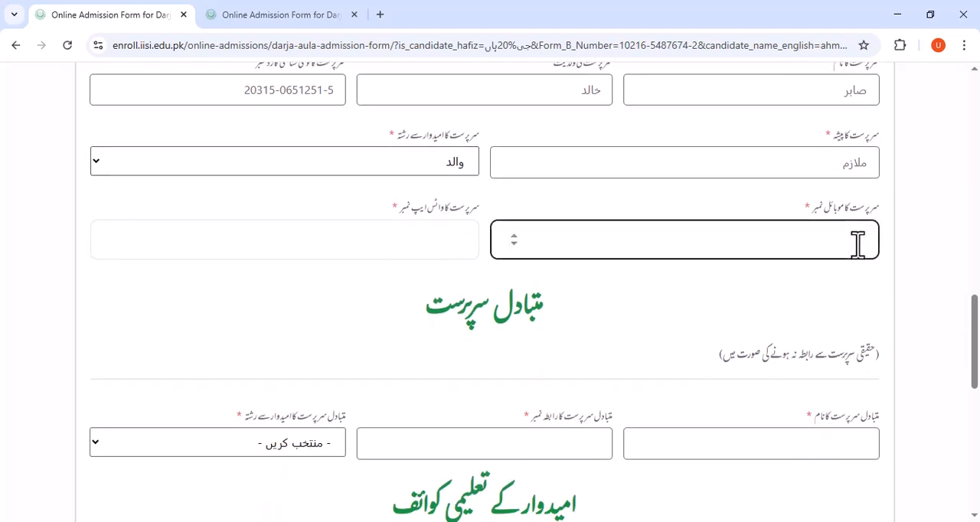
# Enter the alternate guardian's name and contact number, and set the relationship to the candidate to چچا.
pyautogui.scroll(-2, 857, 244)
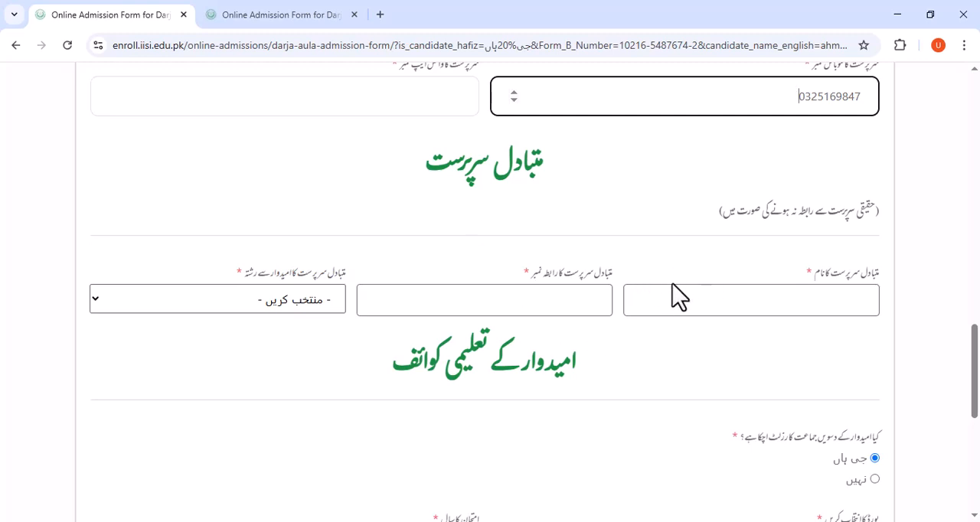
pyautogui.click(844, 309)
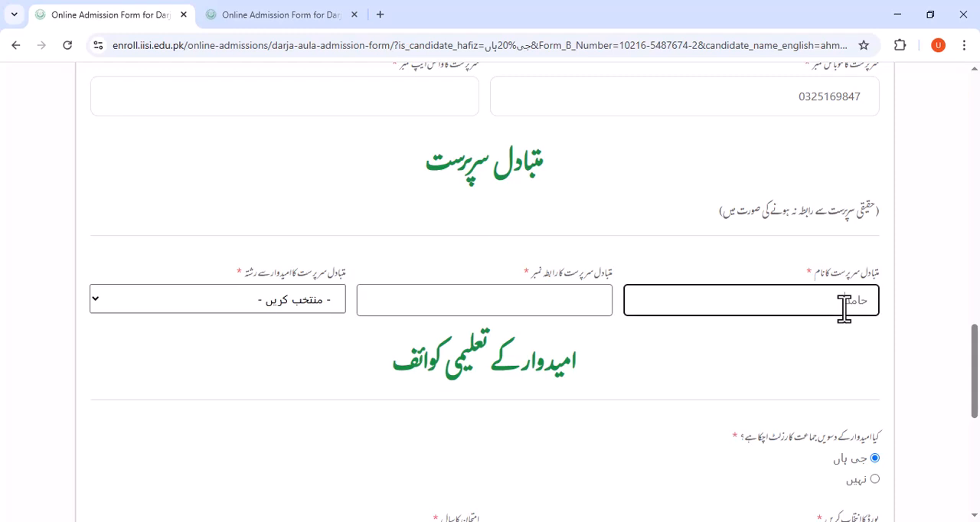
pyautogui.write('حامد')
pyautogui.click(556, 309)
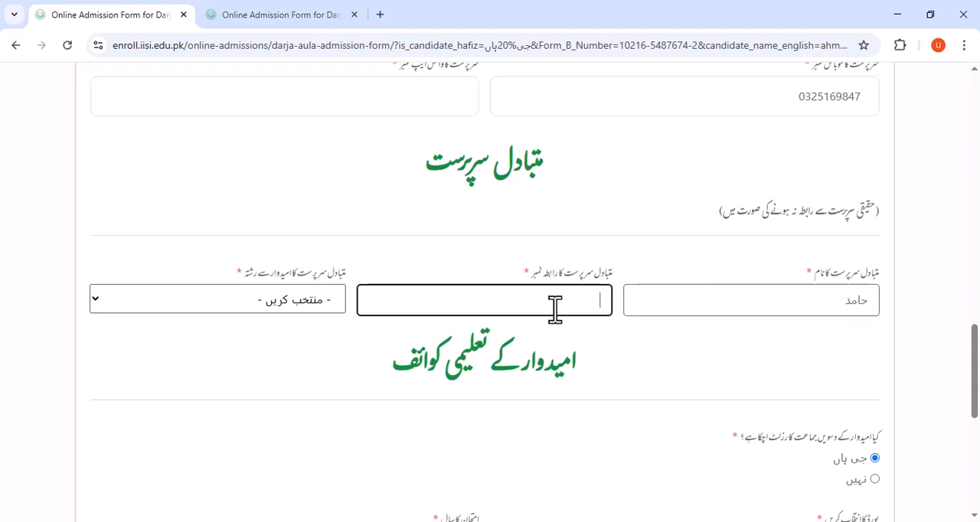
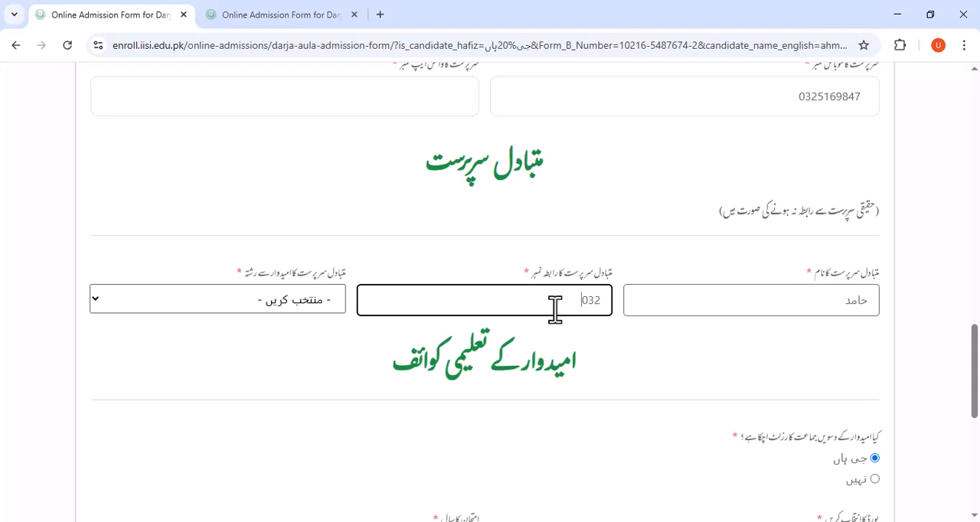
pyautogui.click(325, 306)
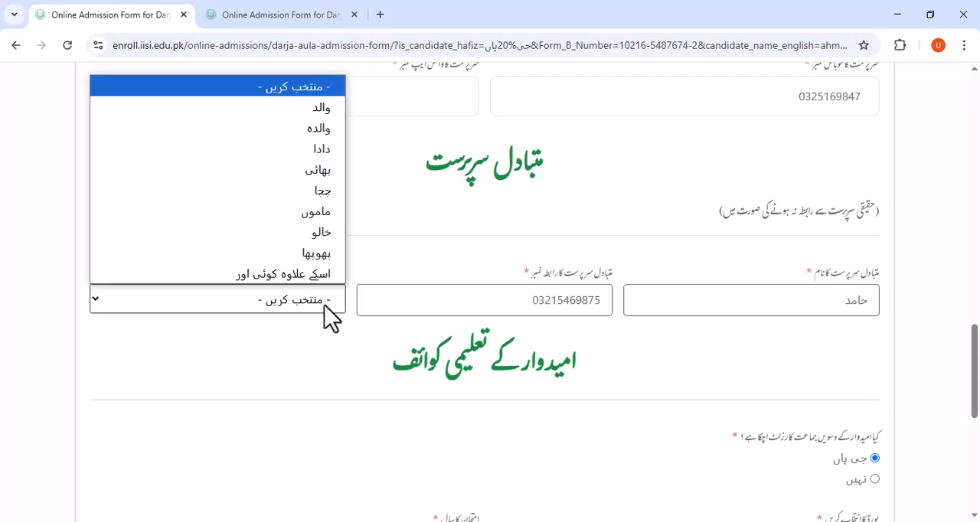
pyautogui.click(321, 190)
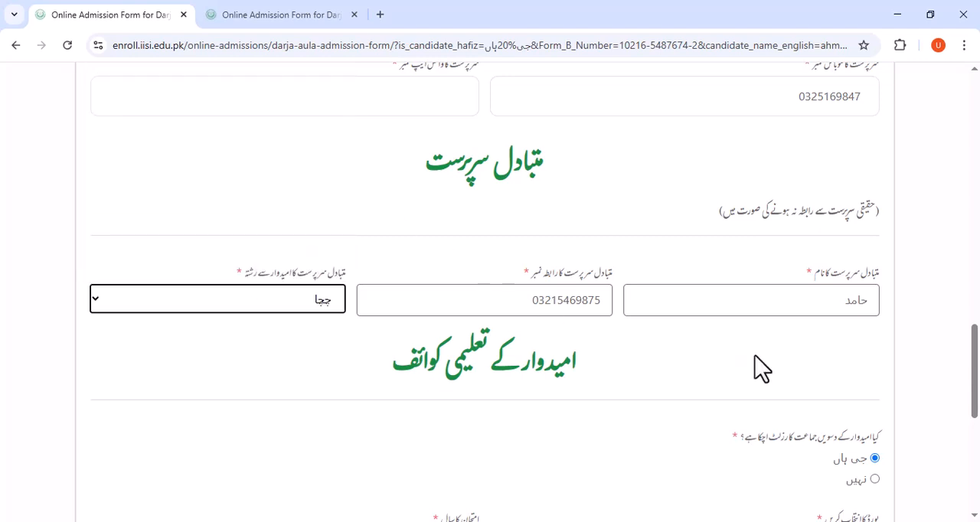
# In the educational details, select BISE Multan Board as the board and 2020 as the exam year.
pyautogui.scroll(-2, 754, 354)
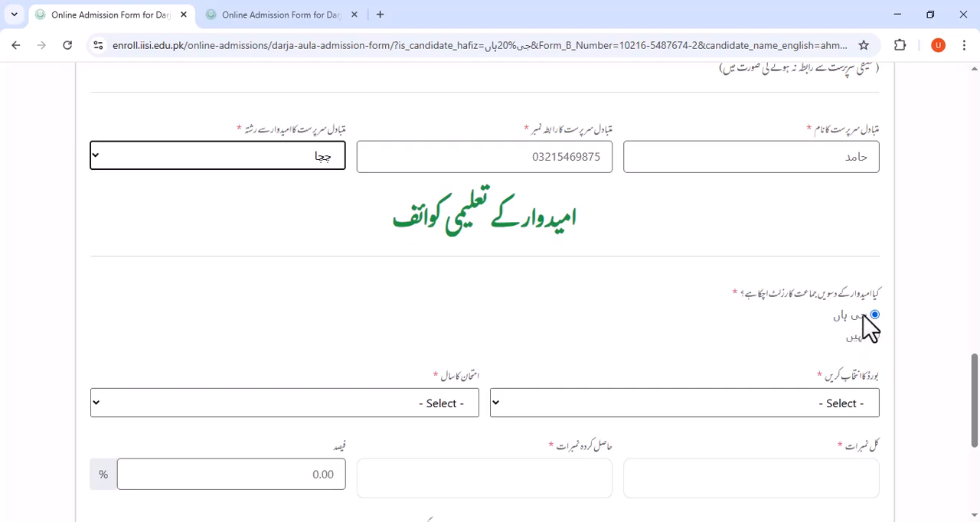
pyautogui.scroll(-1, 827, 329)
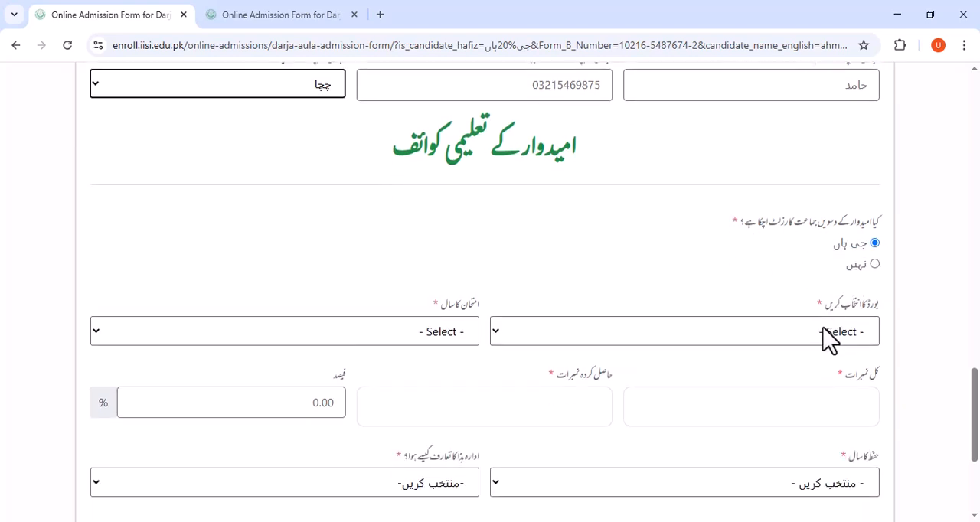
pyautogui.click(806, 337)
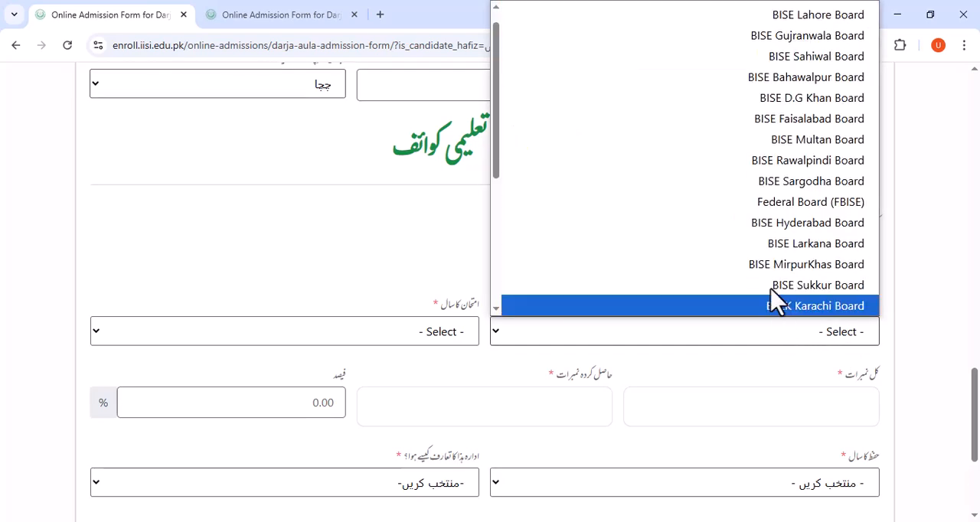
pyautogui.click(765, 144)
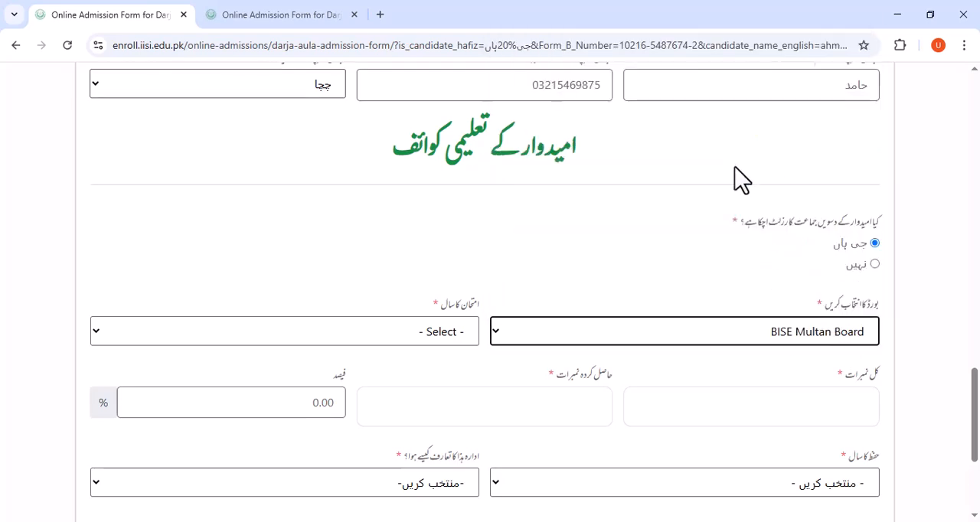
pyautogui.click(458, 334)
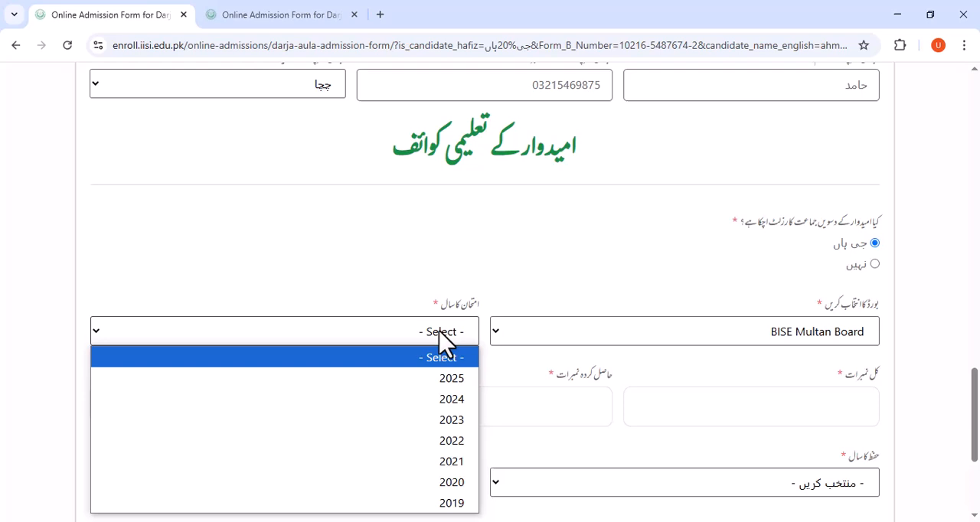
pyautogui.click(417, 483)
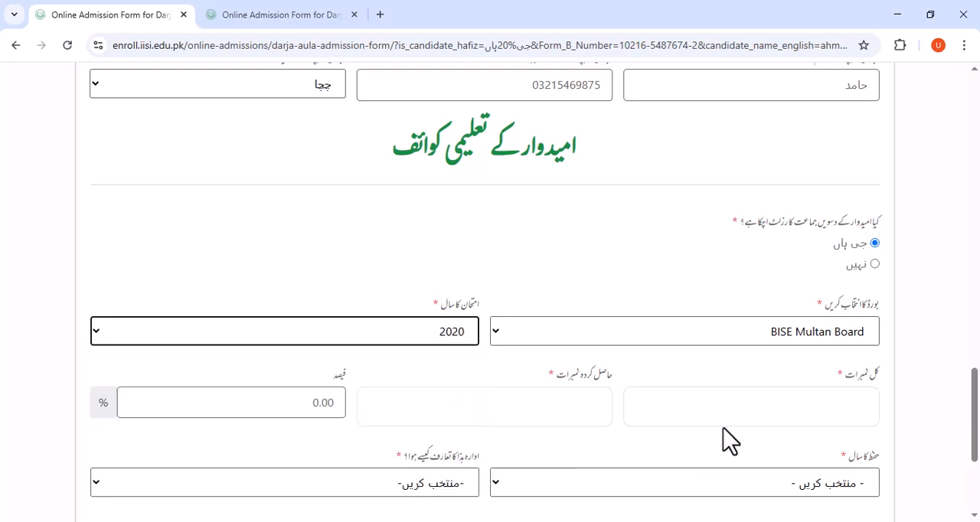
# Enter 1050 as the total marks and 854 as the obtained marks, then check the calculated percentage.
pyautogui.click(316, 410)
pyautogui.click(670, 416)
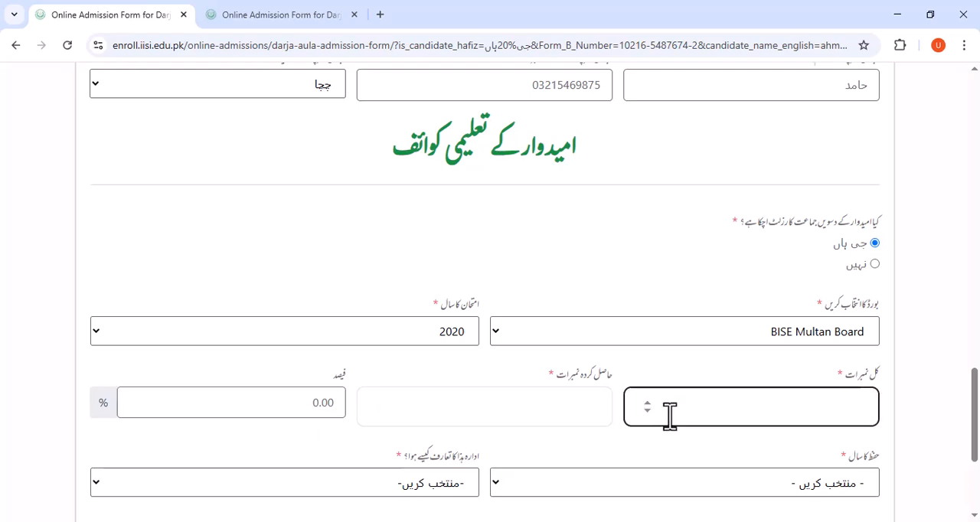
pyautogui.press('BackSpace')
pyautogui.click(562, 410)
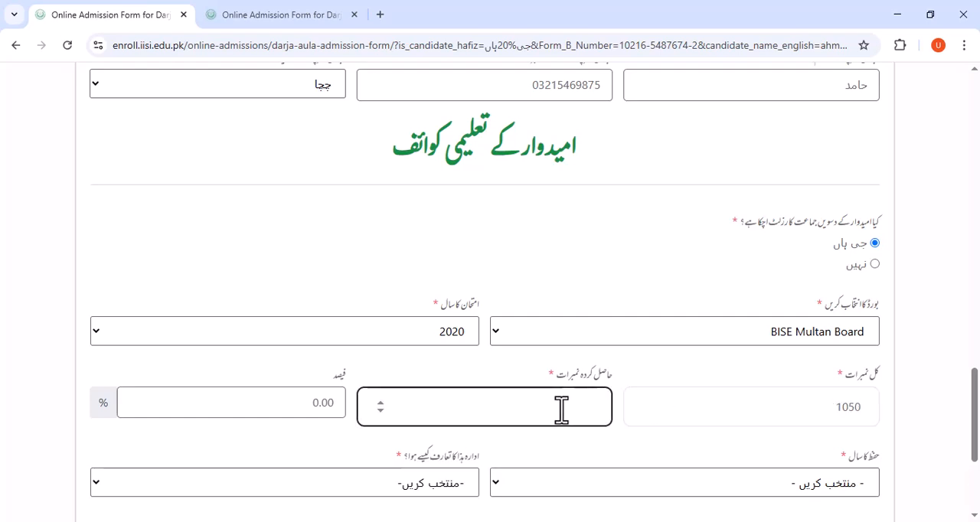
pyautogui.write('854')
pyautogui.scroll(-1, 310, 417)
pyautogui.moveTo(291, 334); pyautogui.dragTo(316, 333)
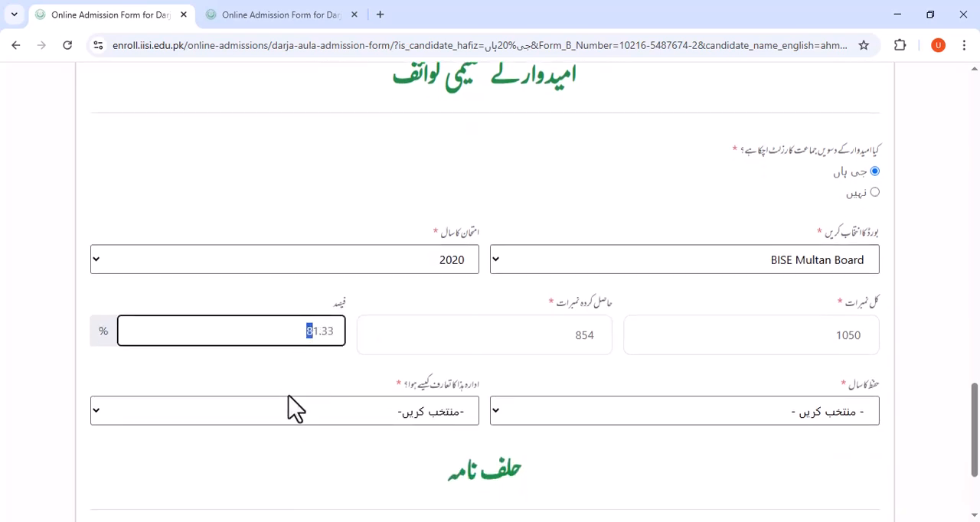
# Set the حفظ کا سال field to 2012 and choose سوشل میڈیا as how the candidate learned of the institute.
pyautogui.click(283, 363)
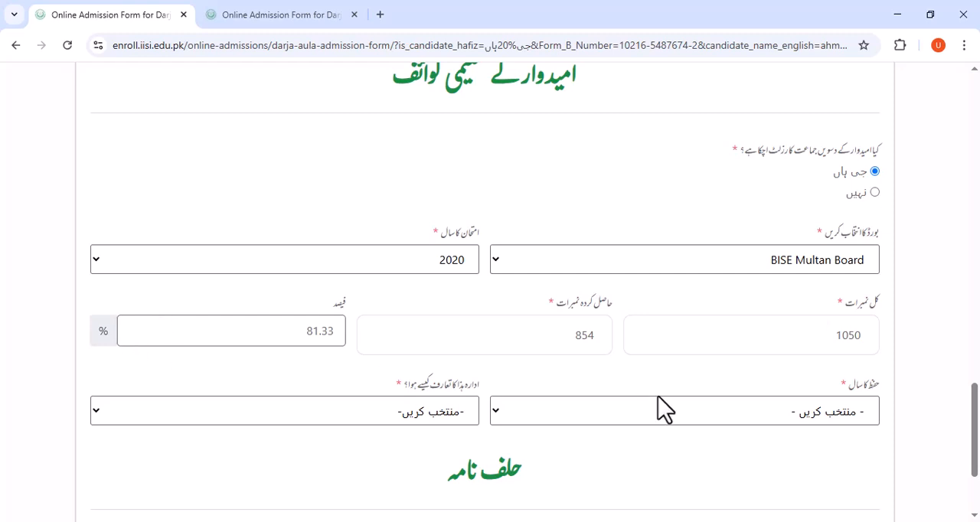
pyautogui.scroll(-1, 733, 432)
pyautogui.click(846, 342)
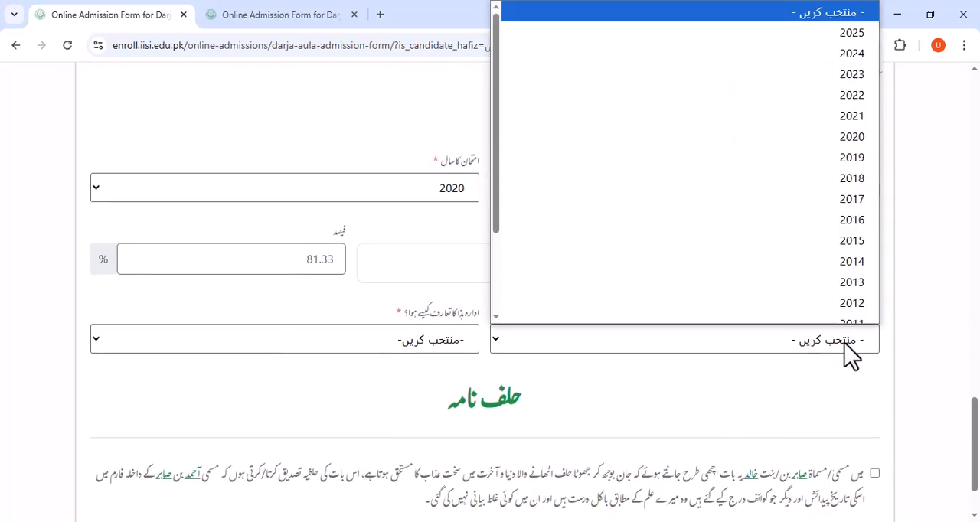
pyautogui.click(835, 295)
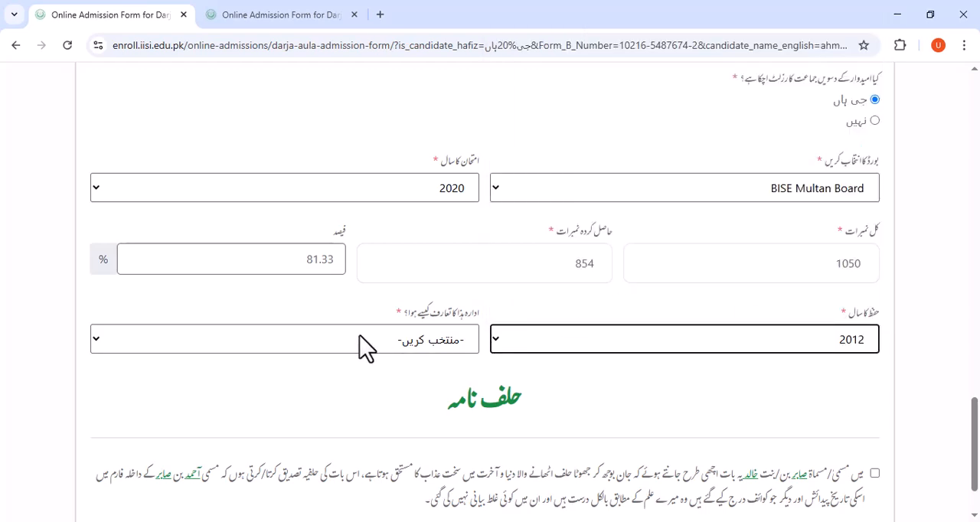
pyautogui.click(99, 343)
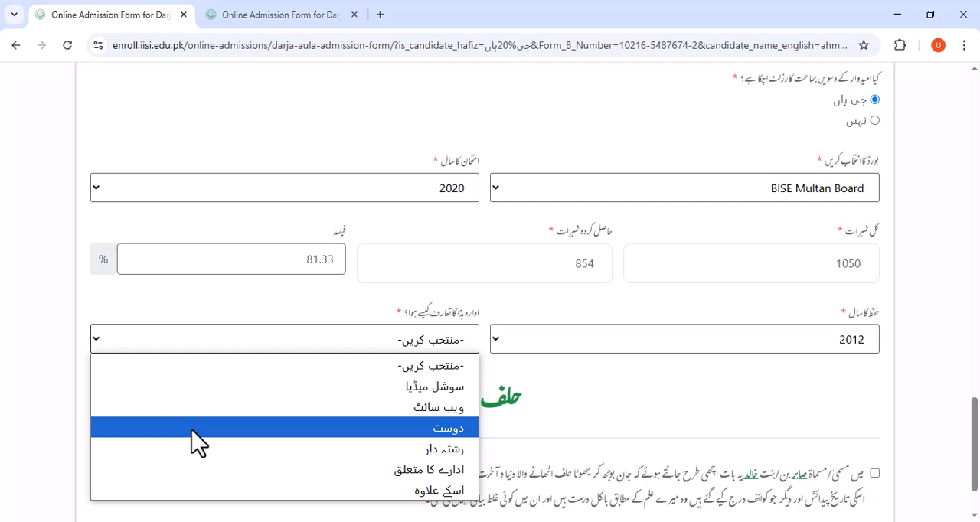
pyautogui.click(360, 406)
# Accept the declaration under حلف نامہ.
pyautogui.scroll(-1, 536, 316)
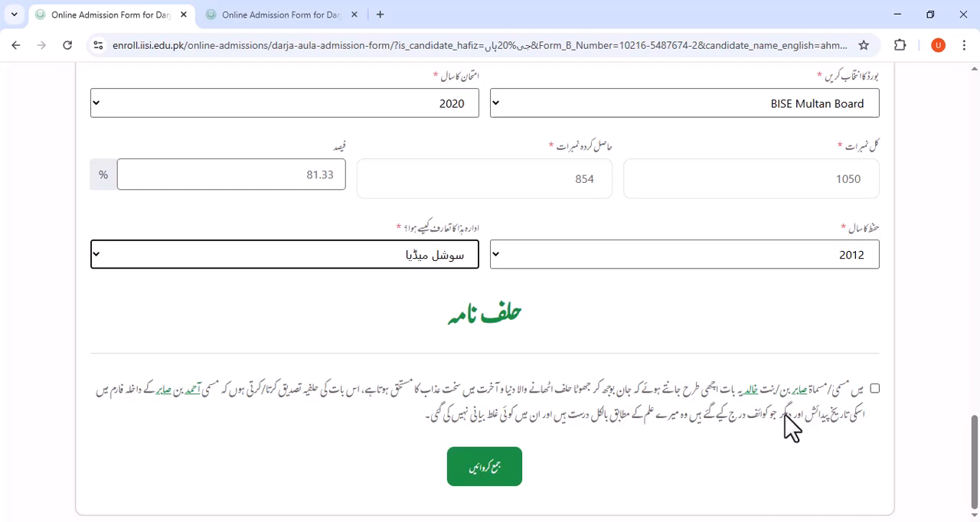
pyautogui.click(875, 390)
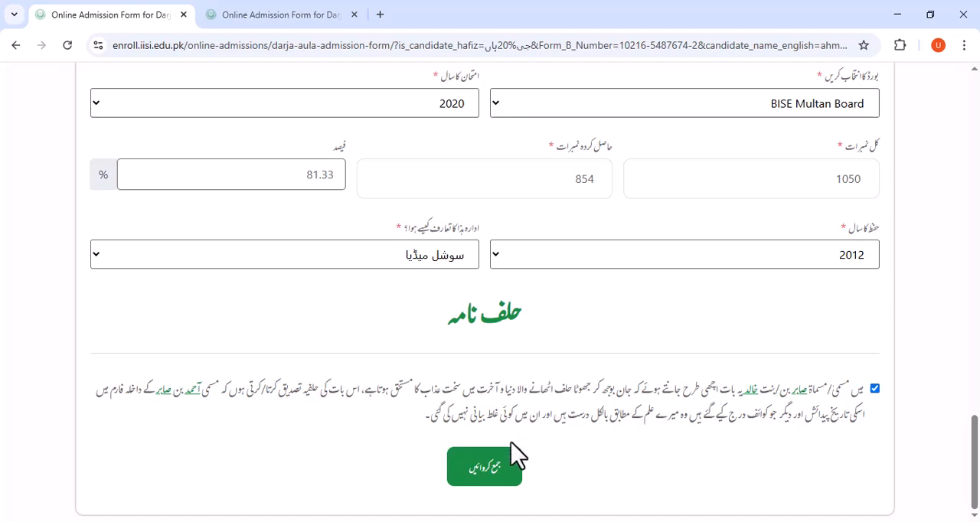
# Review the filled-in form from the uploaded photo through the candidate, guardian and alternate guardian details.
pyautogui.scroll(15, 508, 338)
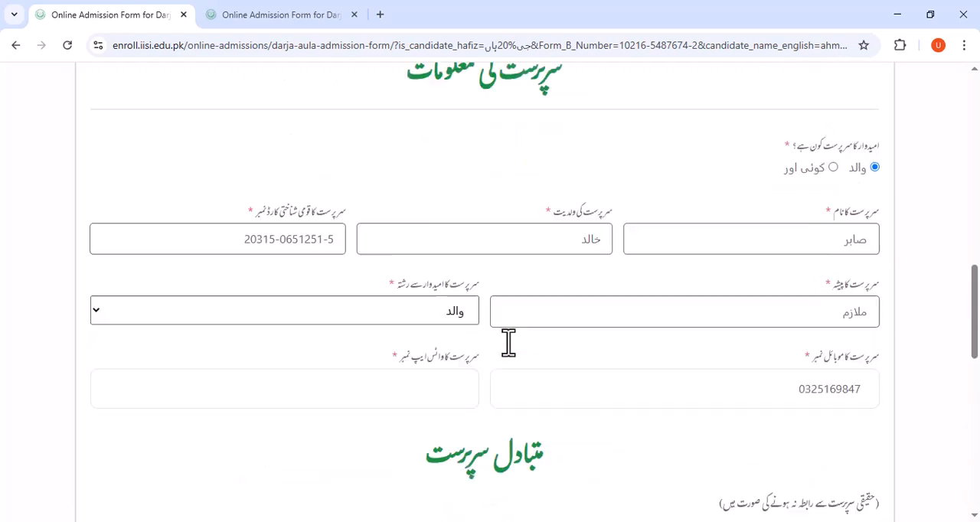
pyautogui.scroll(5, 516, 325)
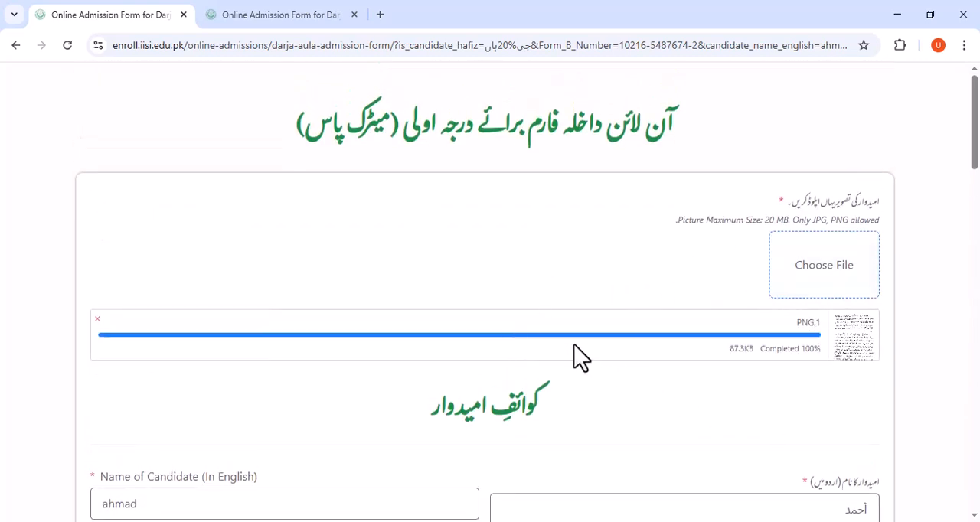
pyautogui.scroll(-3, 534, 259)
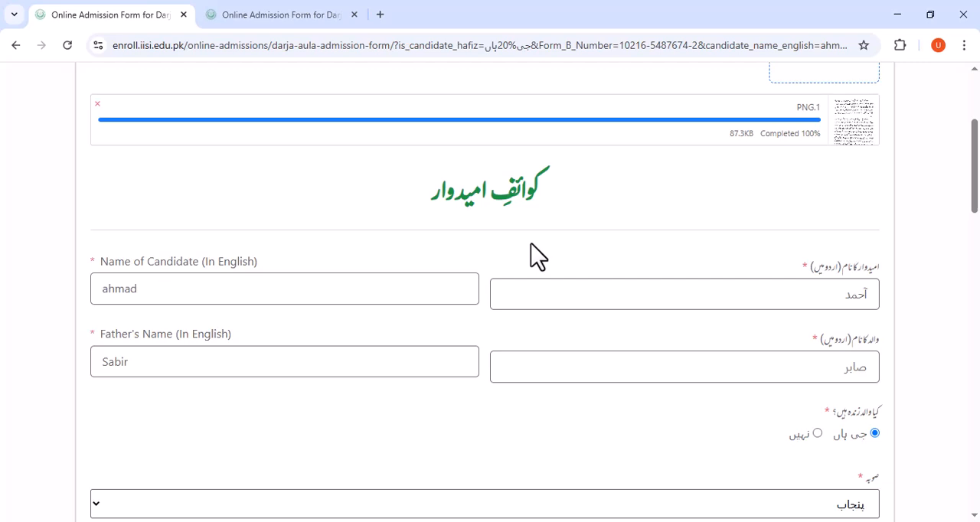
pyautogui.scroll(-1, 535, 259)
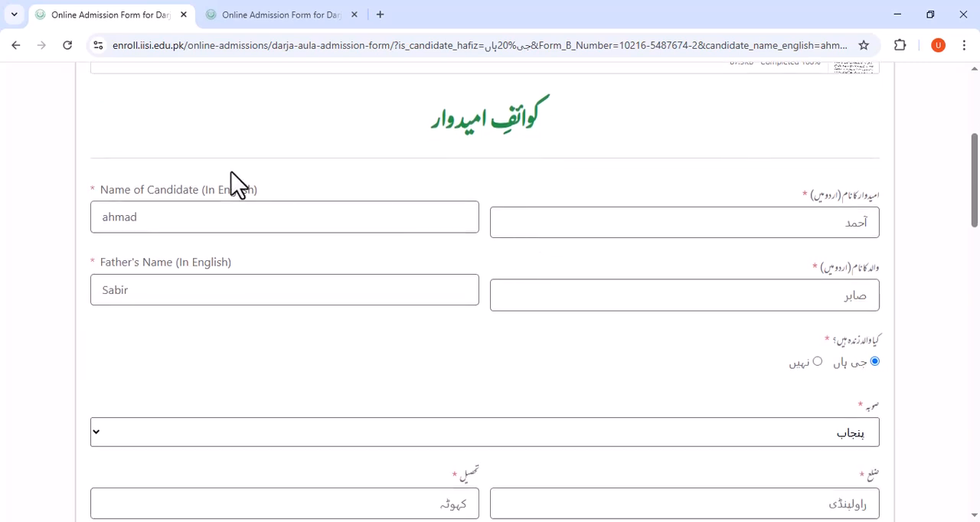
pyautogui.click(87, 190)
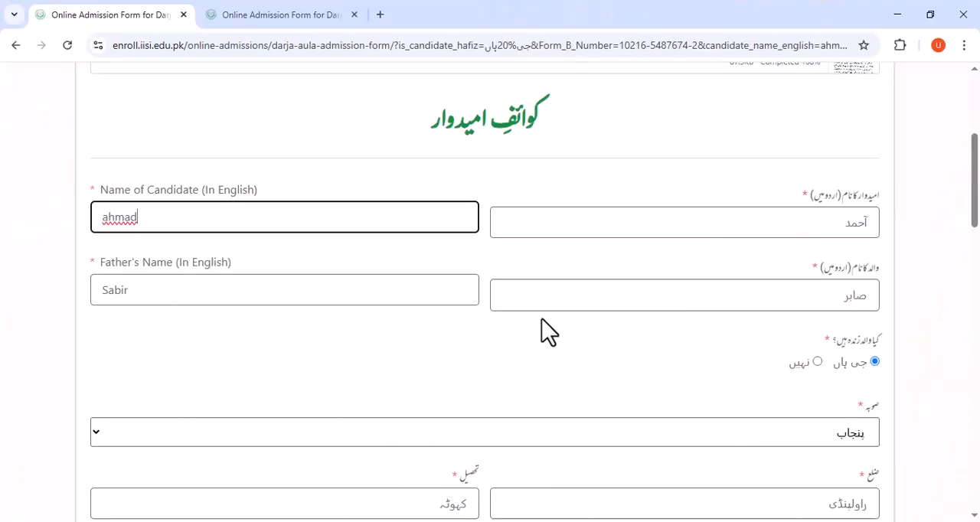
pyautogui.scroll(-4, 543, 331)
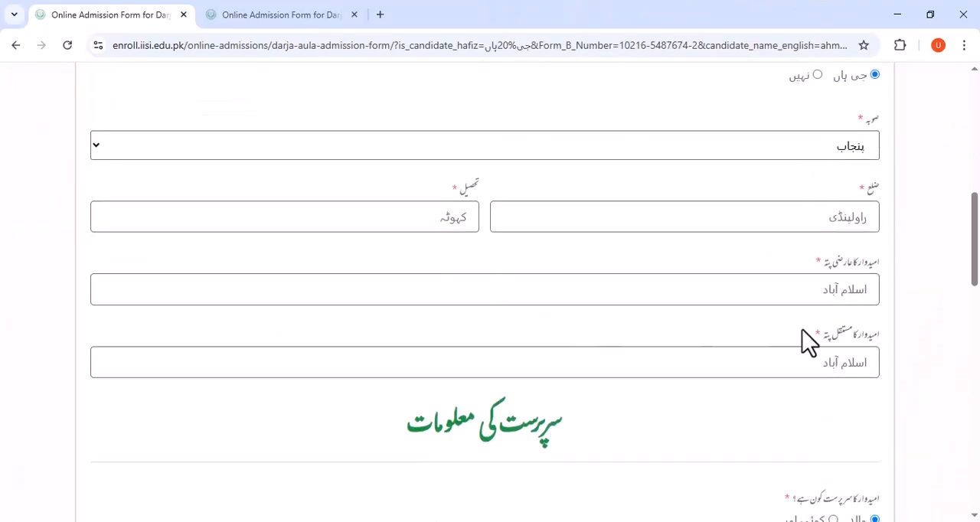
pyautogui.scroll(-6, 648, 263)
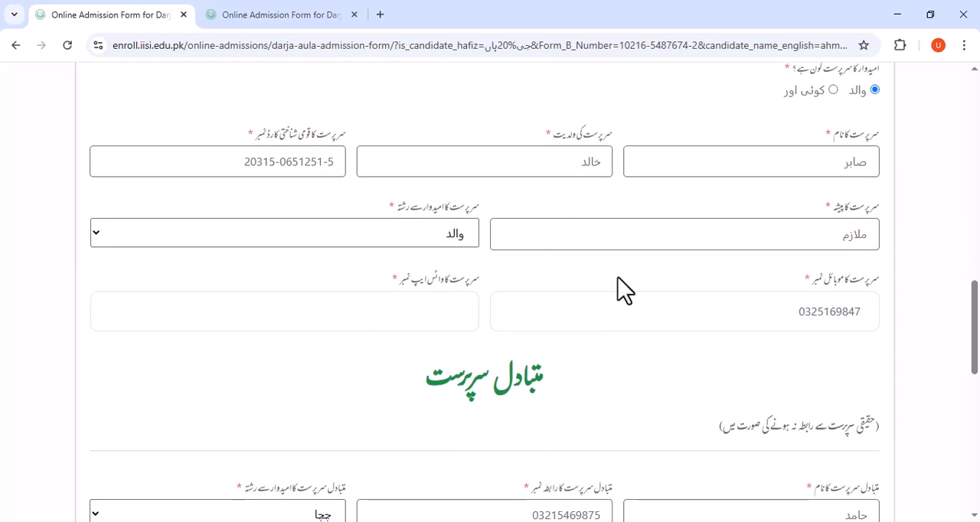
pyautogui.scroll(-3, 622, 293)
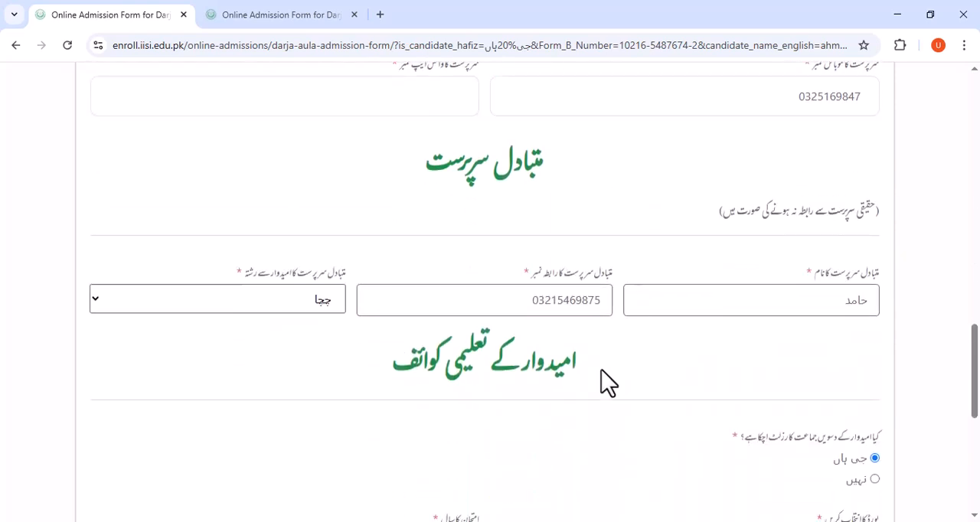
# Try to submit the completed admission form.
pyautogui.scroll(-4, 605, 383)
pyautogui.scroll(-2, 582, 387)
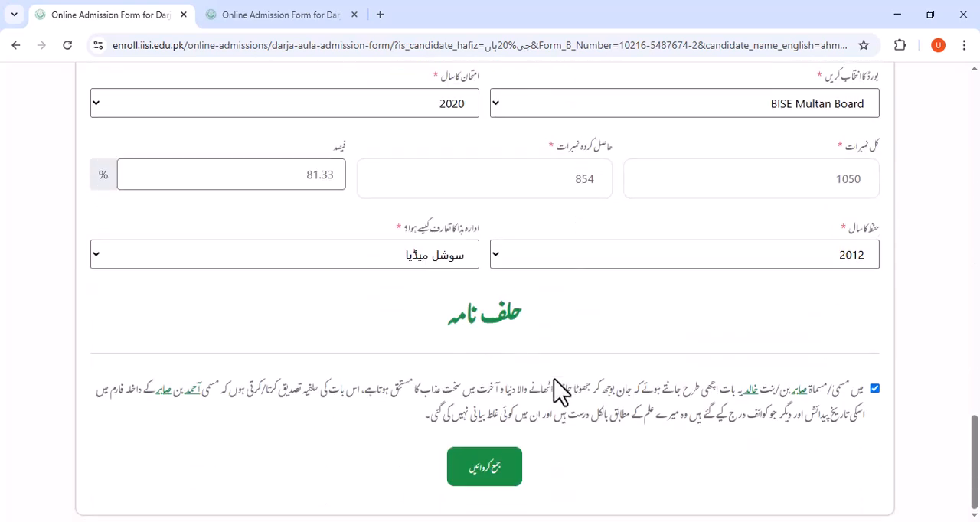
pyautogui.click(490, 469)
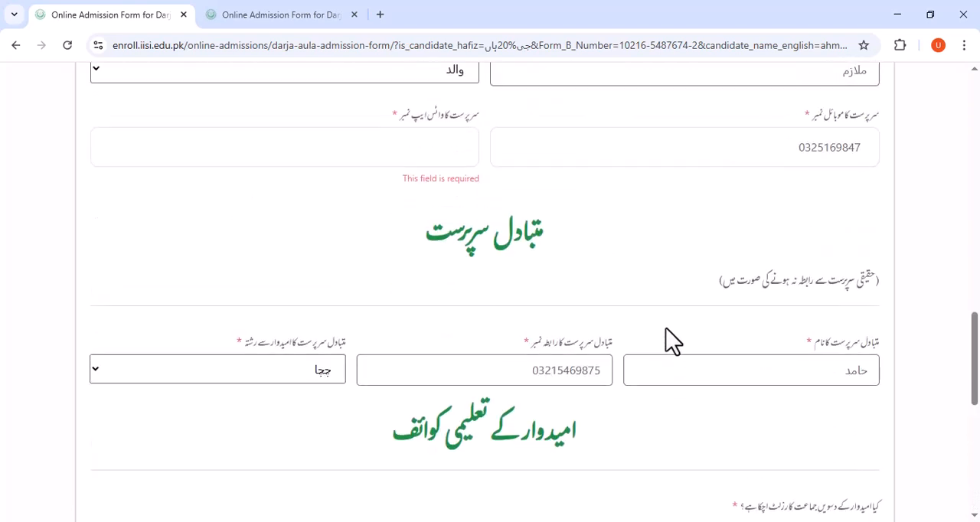
# Enter the guardian's WhatsApp number and remove the stray digit at its start.
pyautogui.click(464, 152)
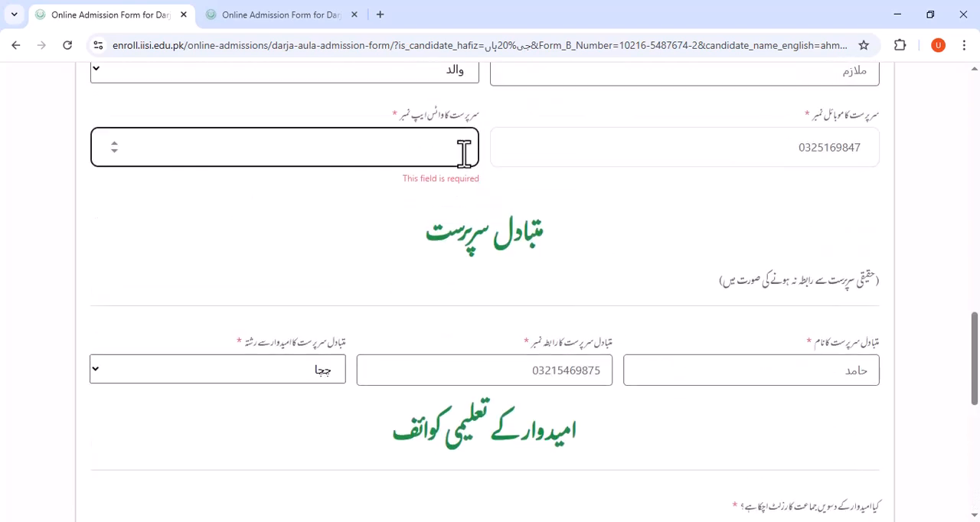
pyautogui.scroll(-2, 471, 147)
pyautogui.scroll(3, 459, 186)
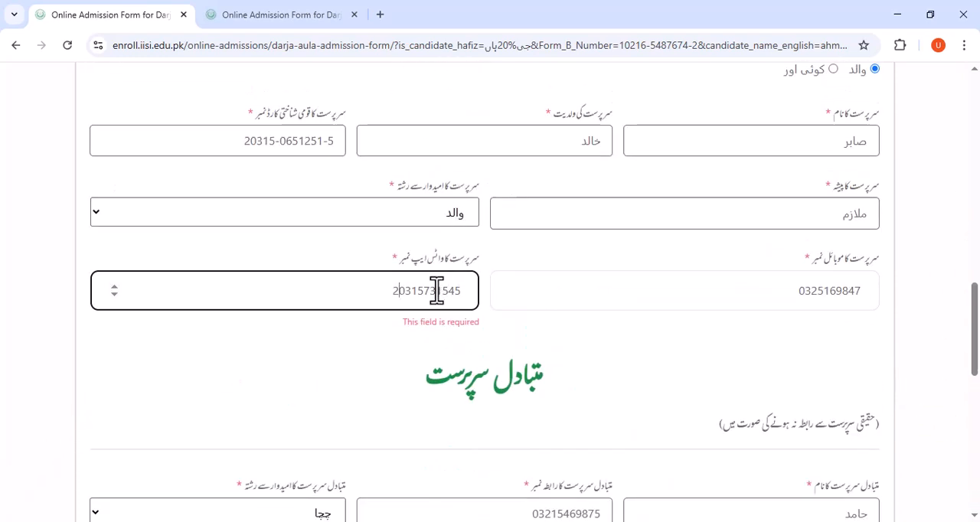
pyautogui.moveTo(399, 296); pyautogui.dragTo(403, 294)
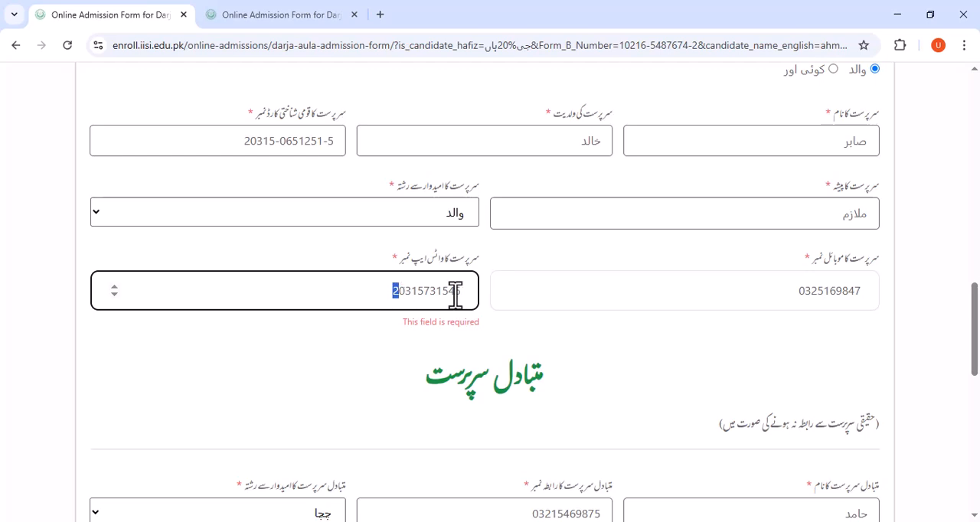
pyautogui.press('BackSpace')
# Submit the admission form and dismiss the page translation offer.
pyautogui.scroll(-10, 457, 292)
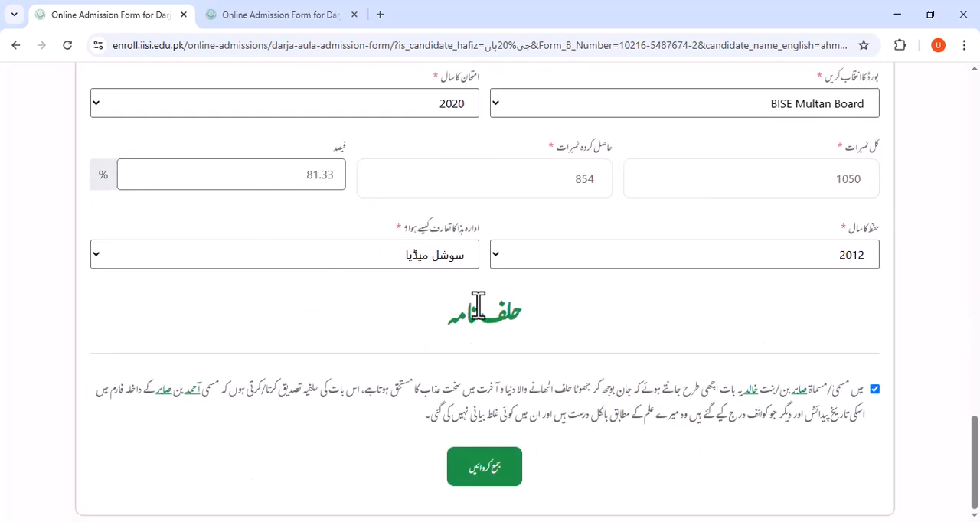
pyautogui.click(471, 462)
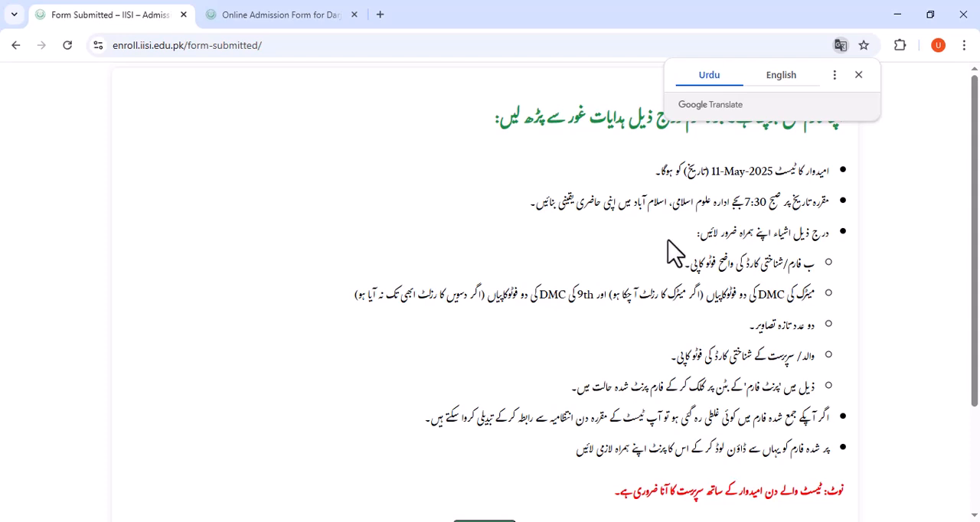
pyautogui.click(858, 74)
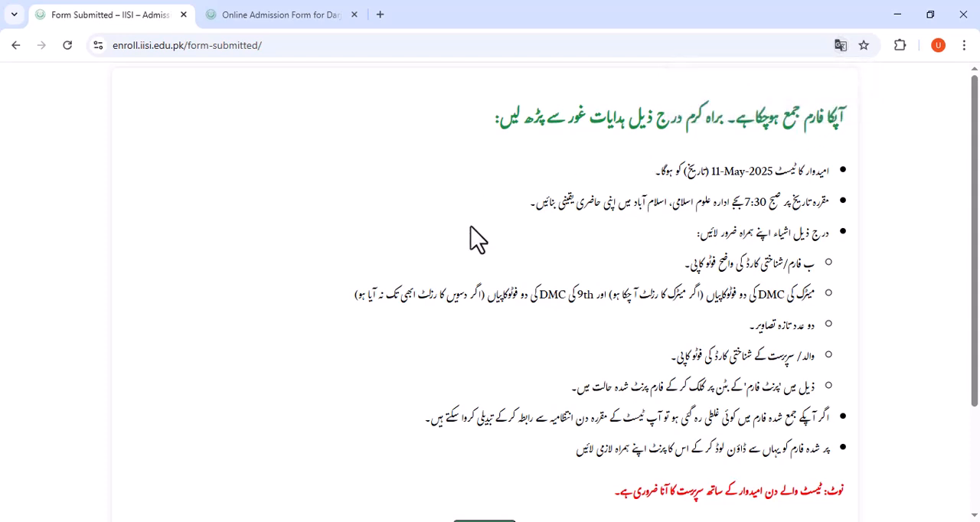
# Open the print preview of the submitted admission form and look through both of its pages.
pyautogui.scroll(-2, 630, 273)
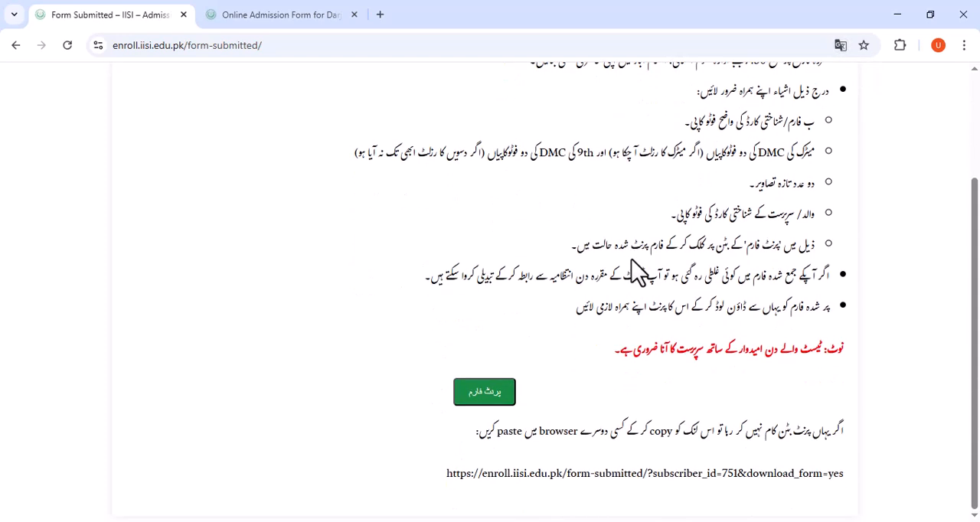
pyautogui.click(511, 408)
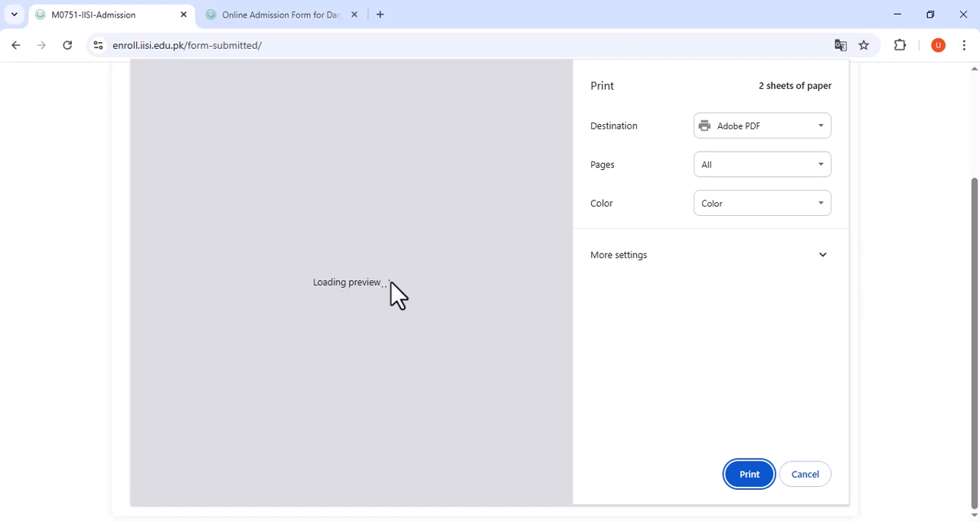
pyautogui.scroll(-3, 339, 277)
pyautogui.scroll(-4, 340, 278)
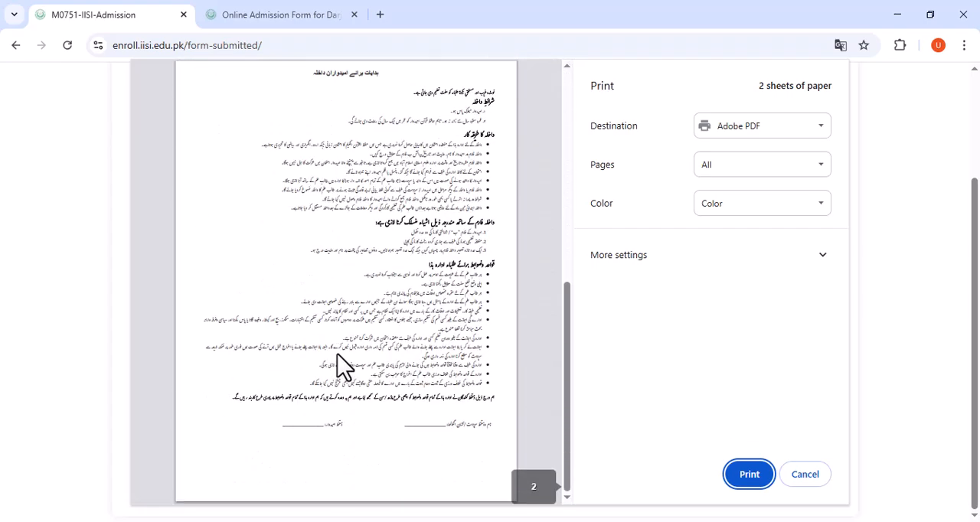
pyautogui.scroll(8, 329, 318)
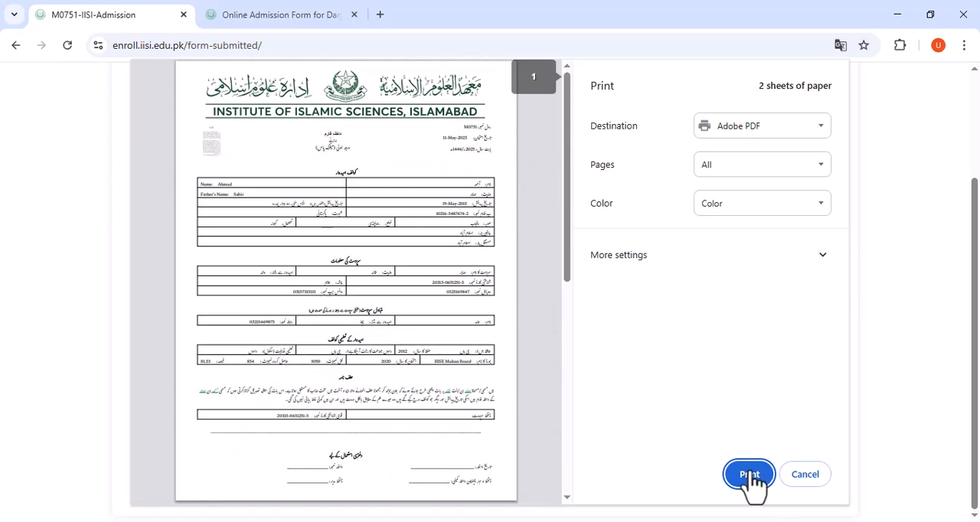